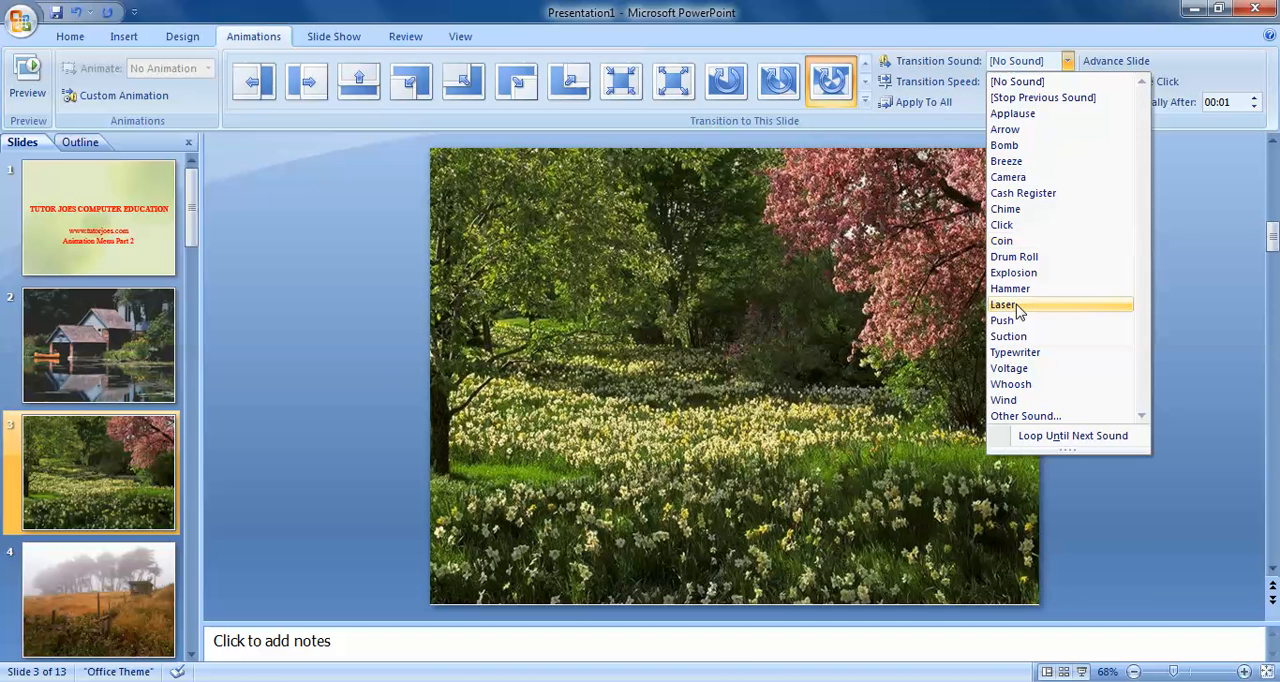
Set the transition sound to Laser for slide 3 and Drum Roll for slide 4
click(1017, 305)
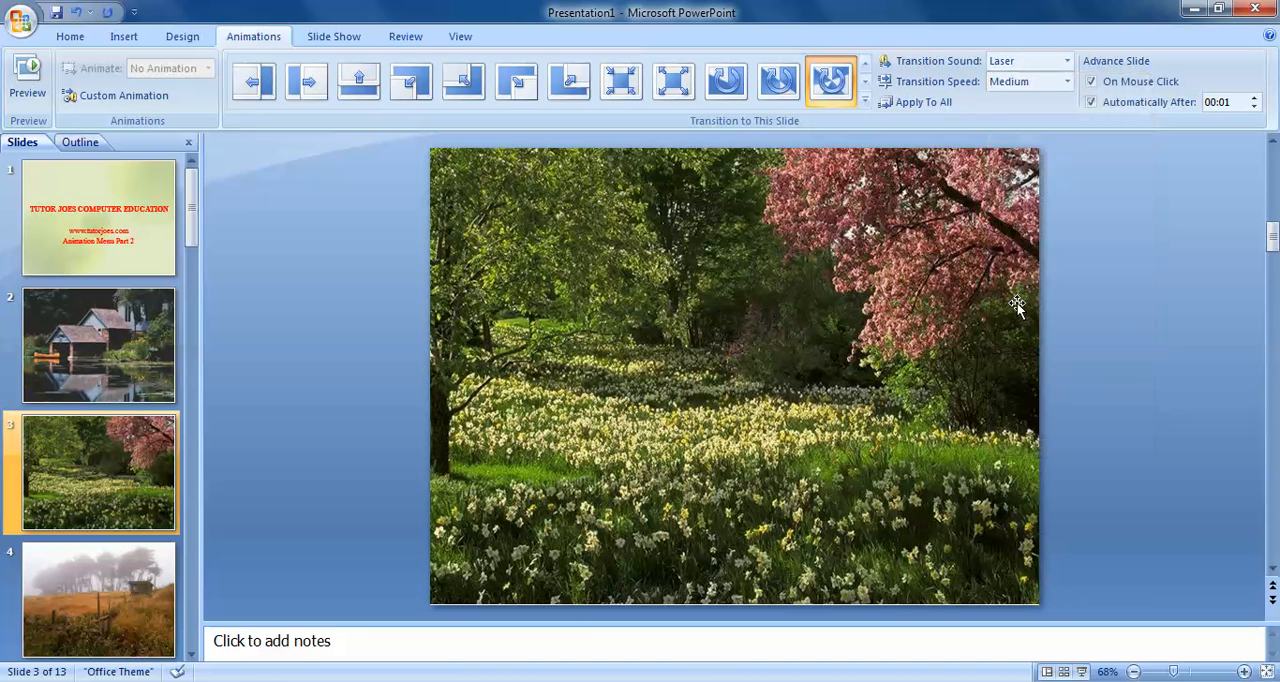
click(137, 570)
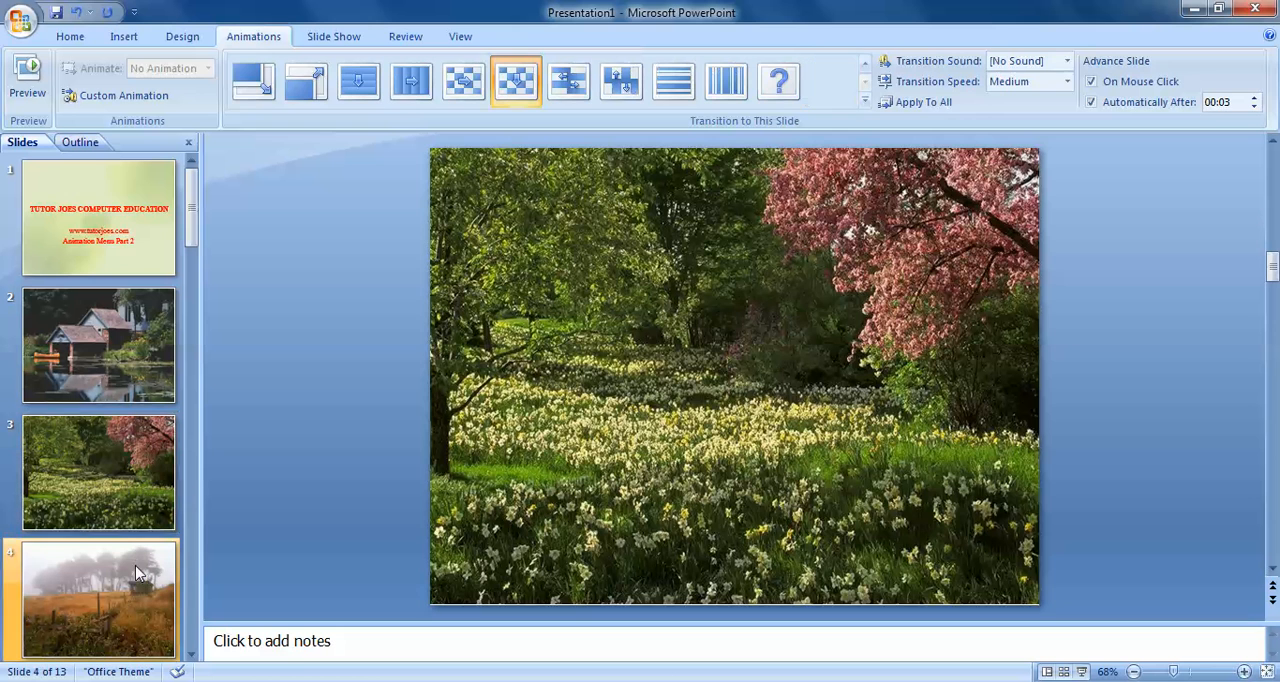
click(1067, 60)
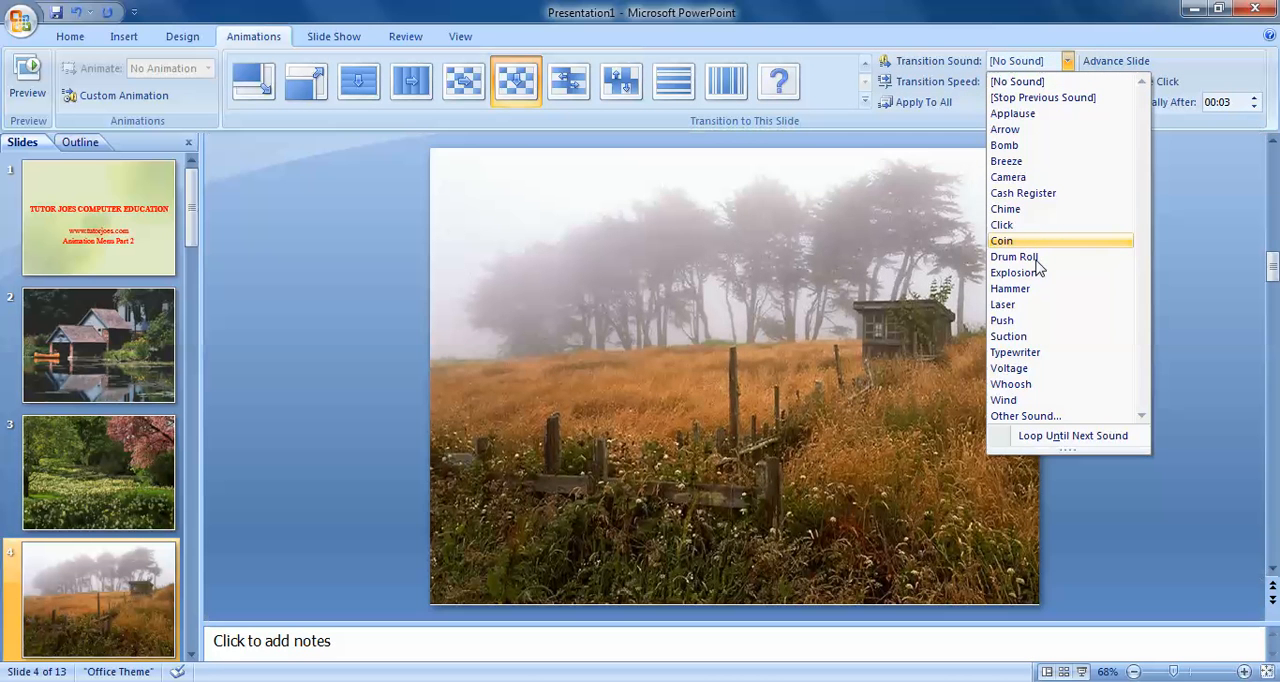
click(1037, 258)
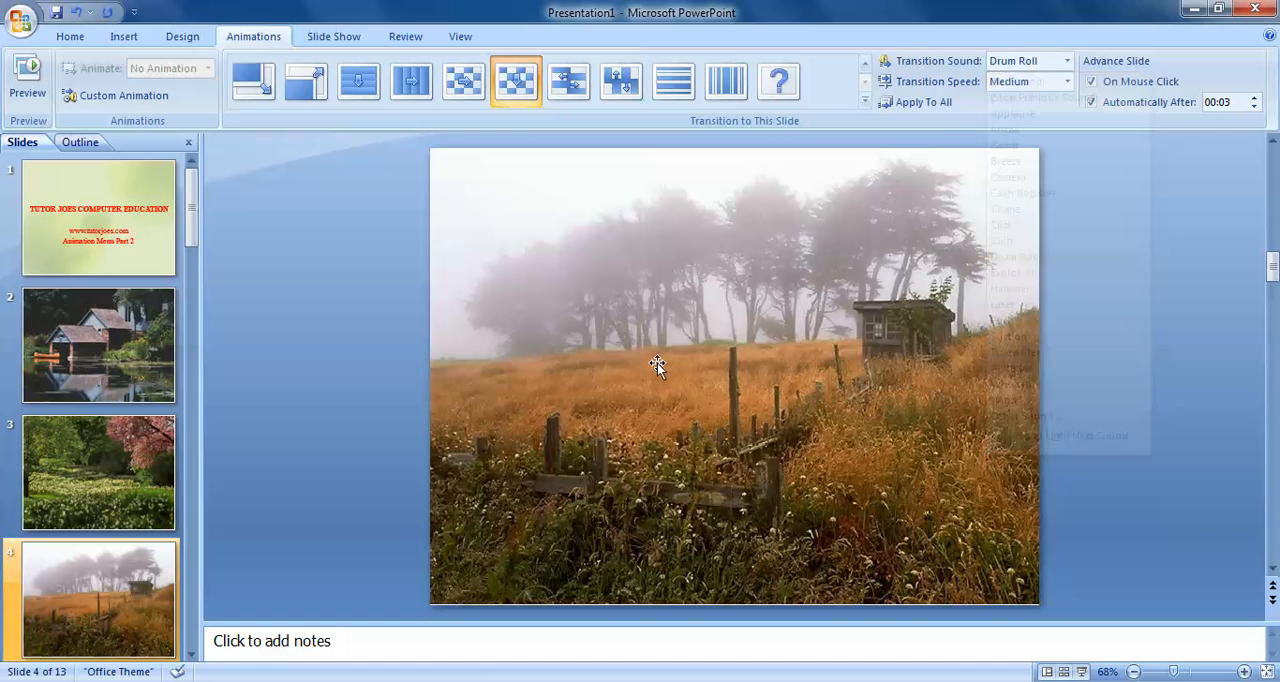
Set the transition sound of slide 5, the purple lake landscape, to Applause
click(190, 654)
scroll(190, 640, down, 2)
click(99, 345)
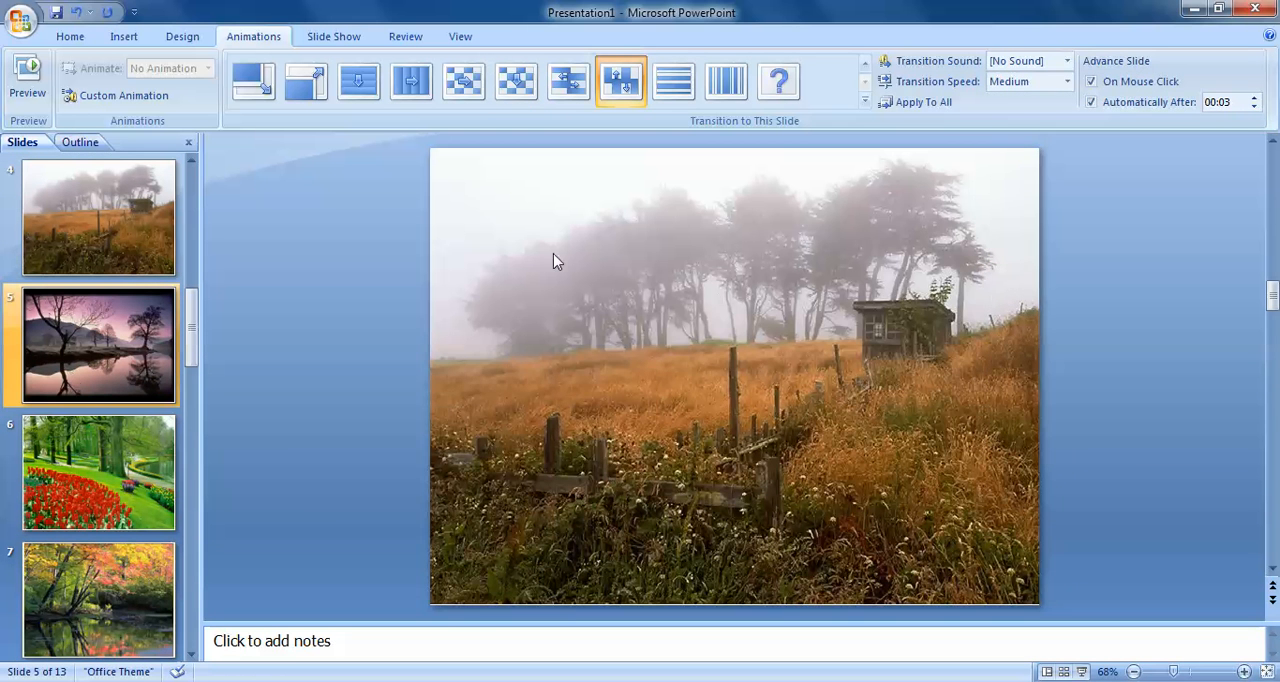
click(1066, 61)
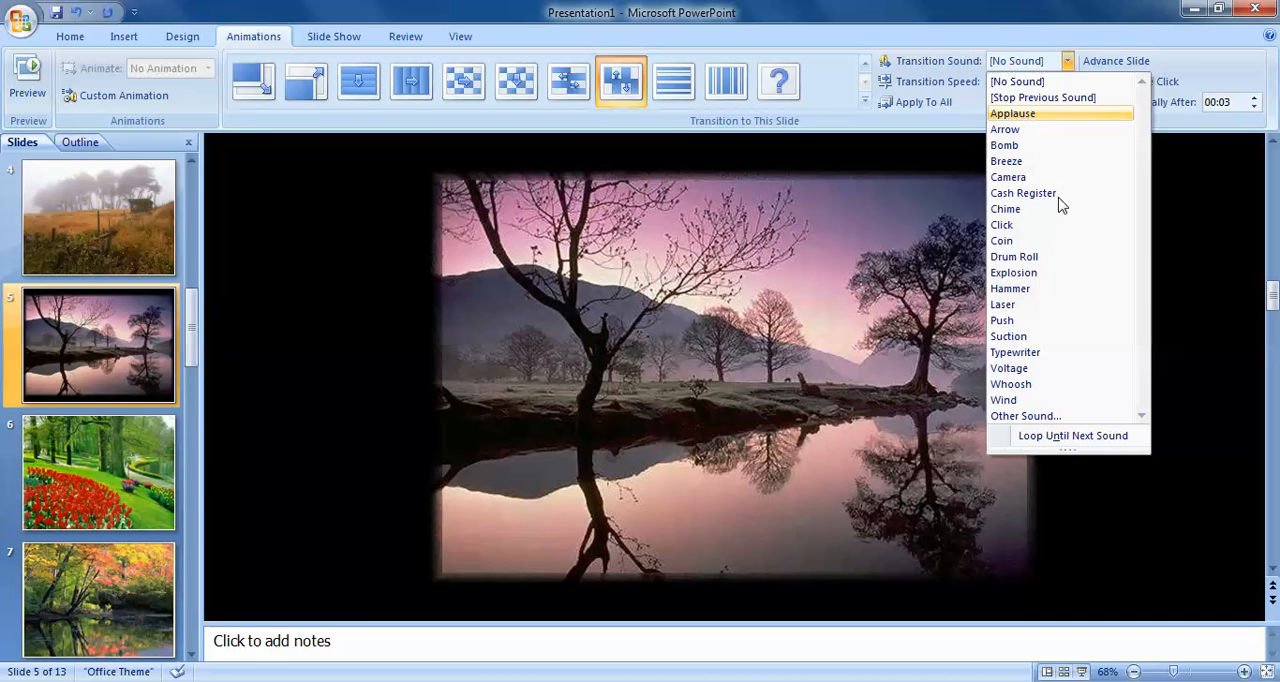
click(1020, 115)
Give slide 6 the Cash Register transition sound and slide 7 the Camera transition sound
click(86, 503)
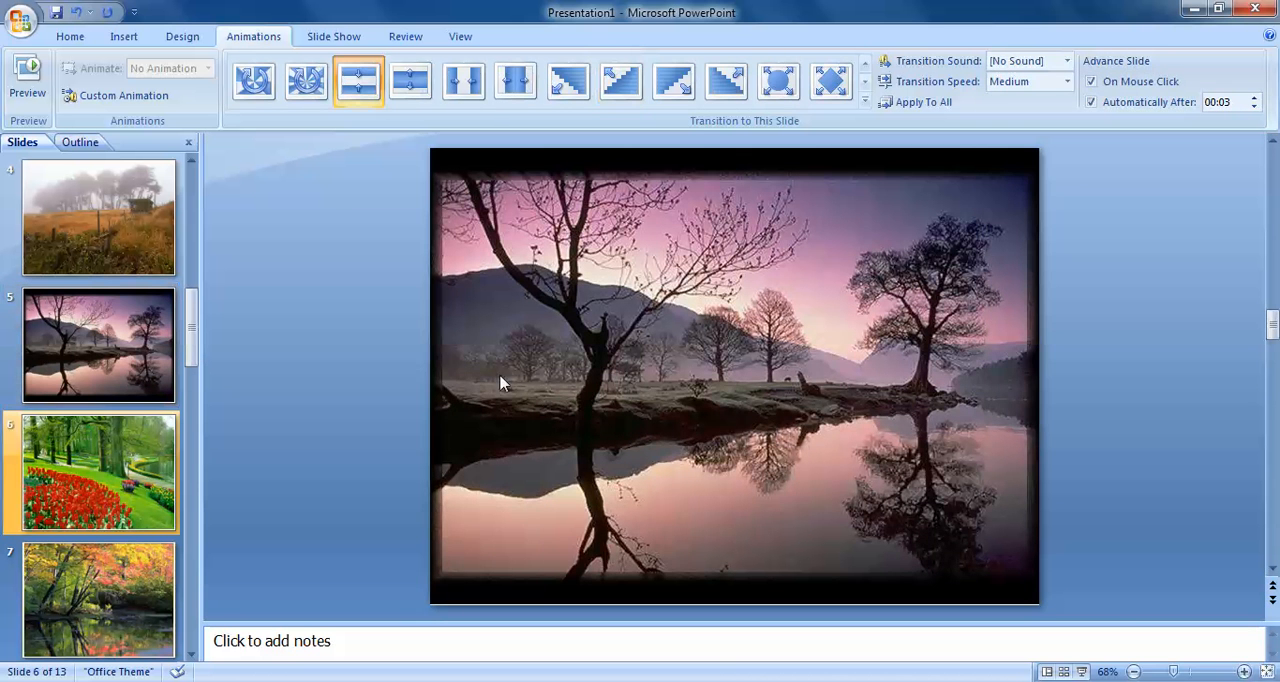
click(1068, 61)
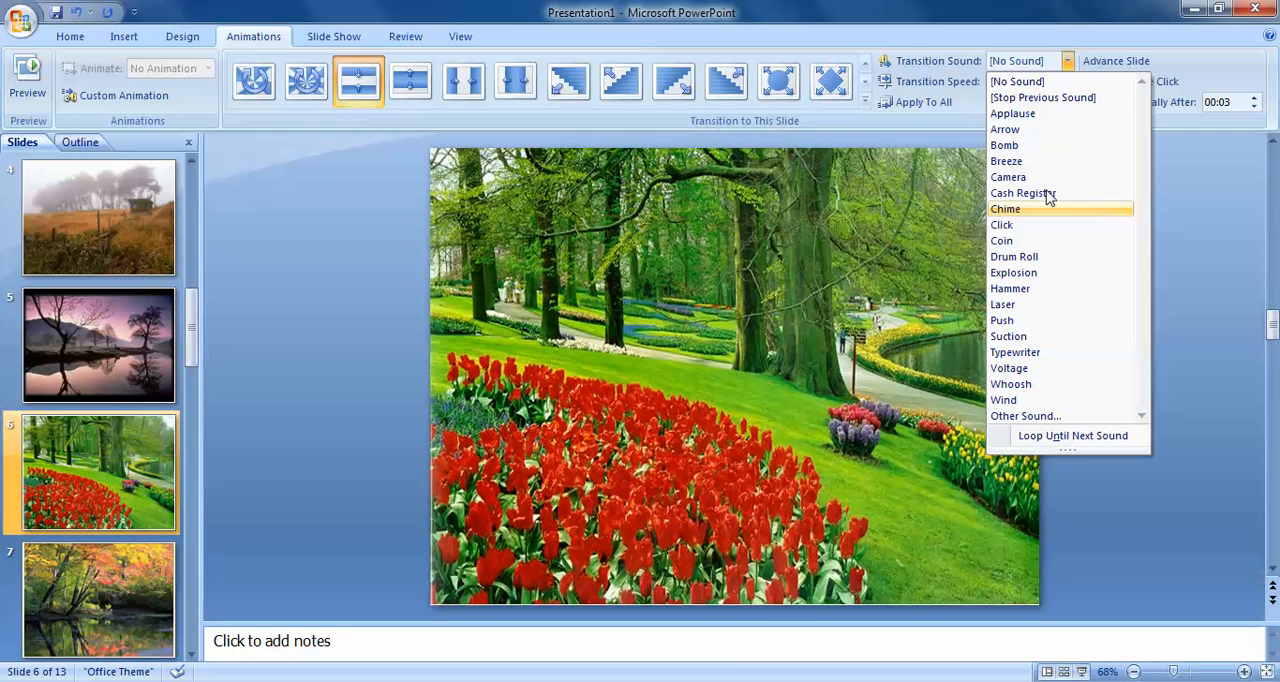
click(1047, 194)
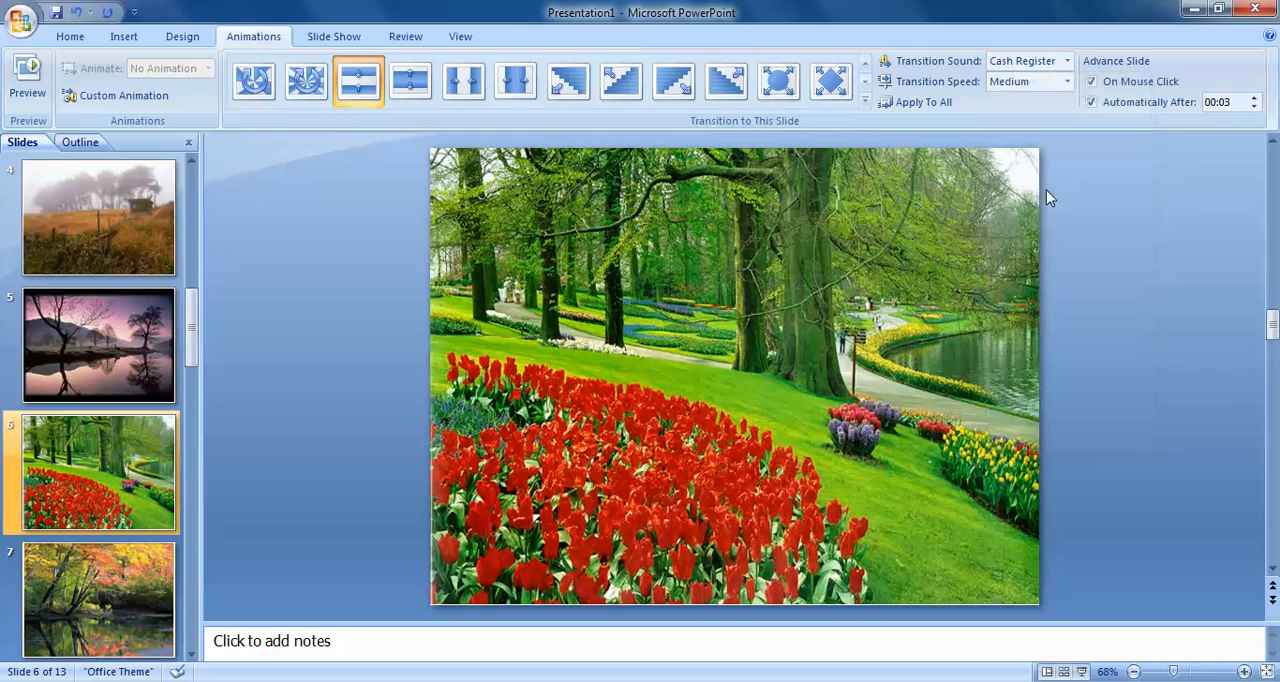
click(115, 605)
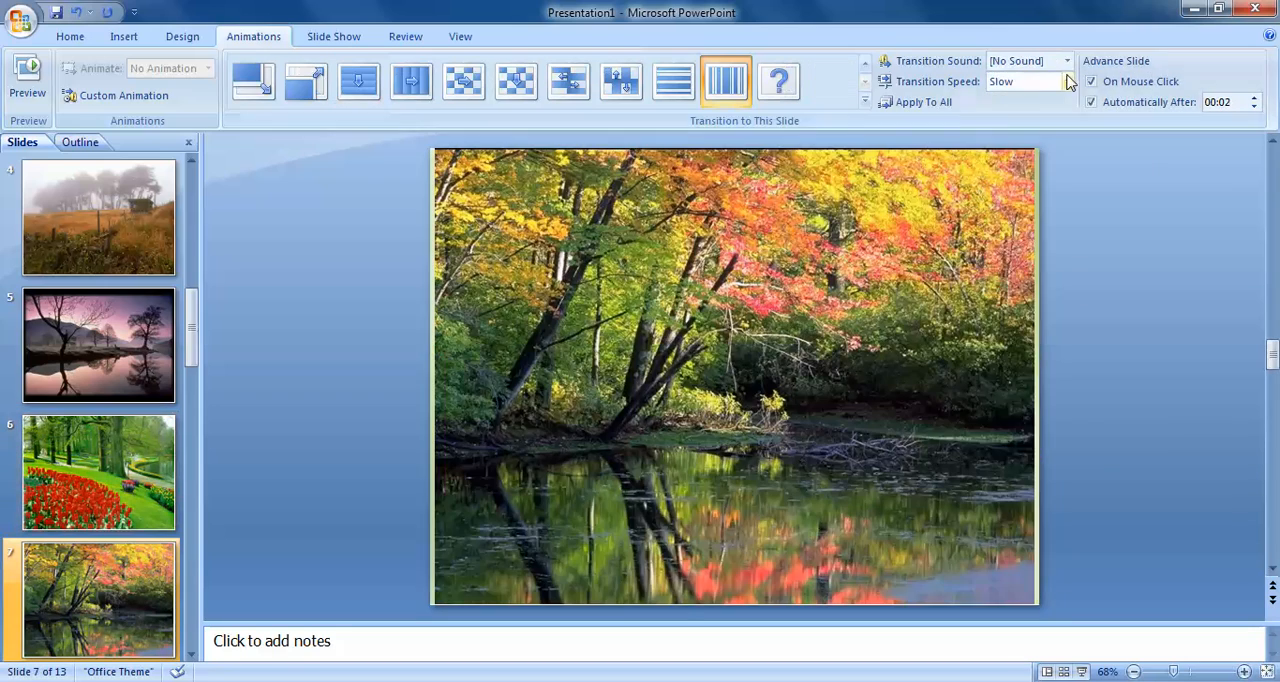
click(1067, 61)
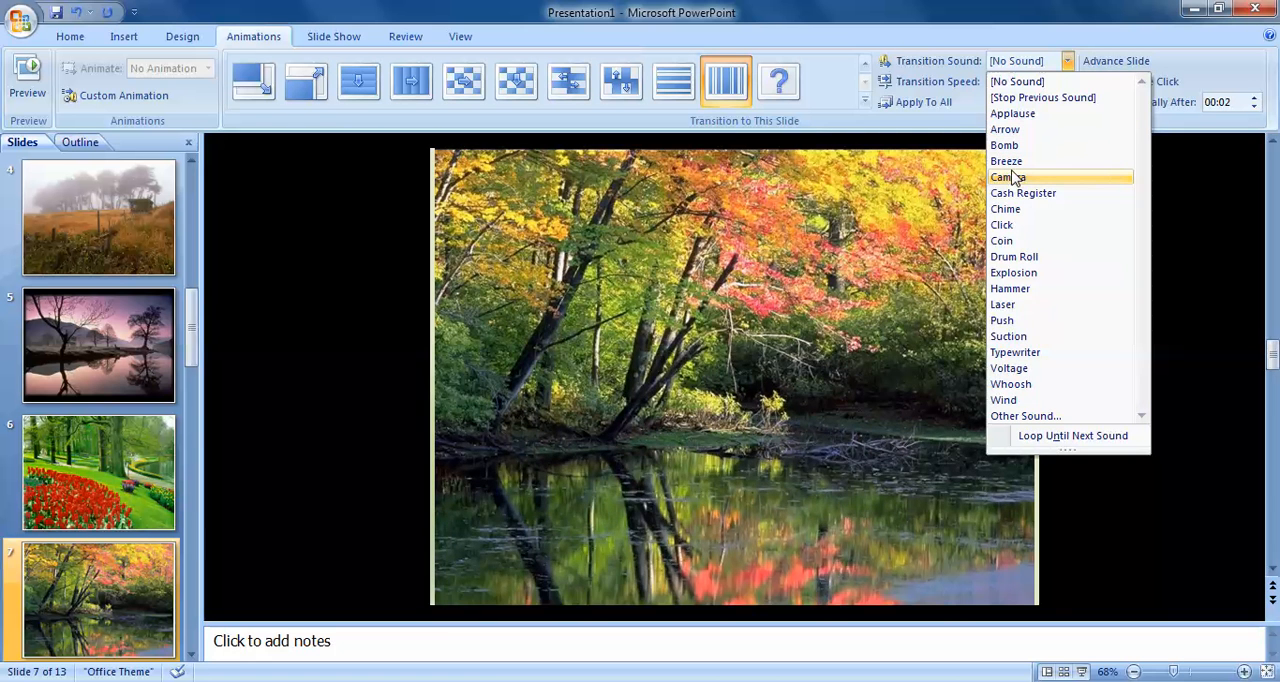
click(1012, 177)
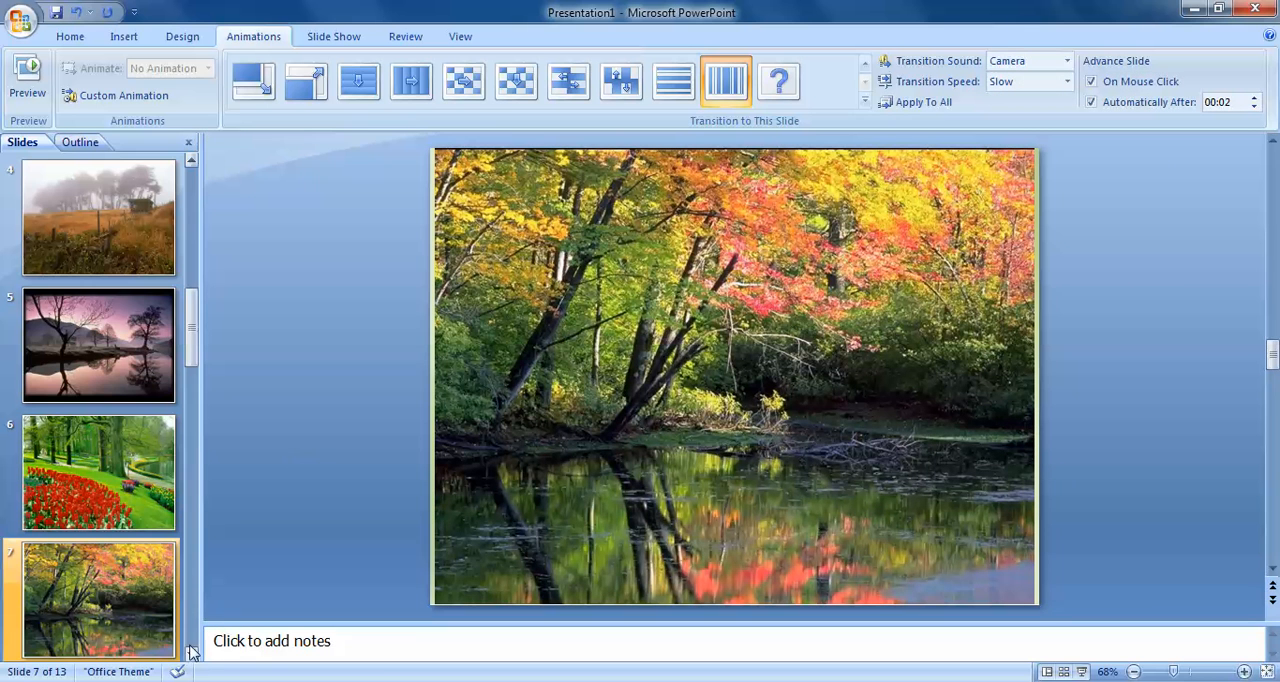
Apply the Hammer transition sound to slide 8 and the Typewriter transition sound to slide 9
click(192, 651)
click(192, 651)
click(192, 651)
click(150, 398)
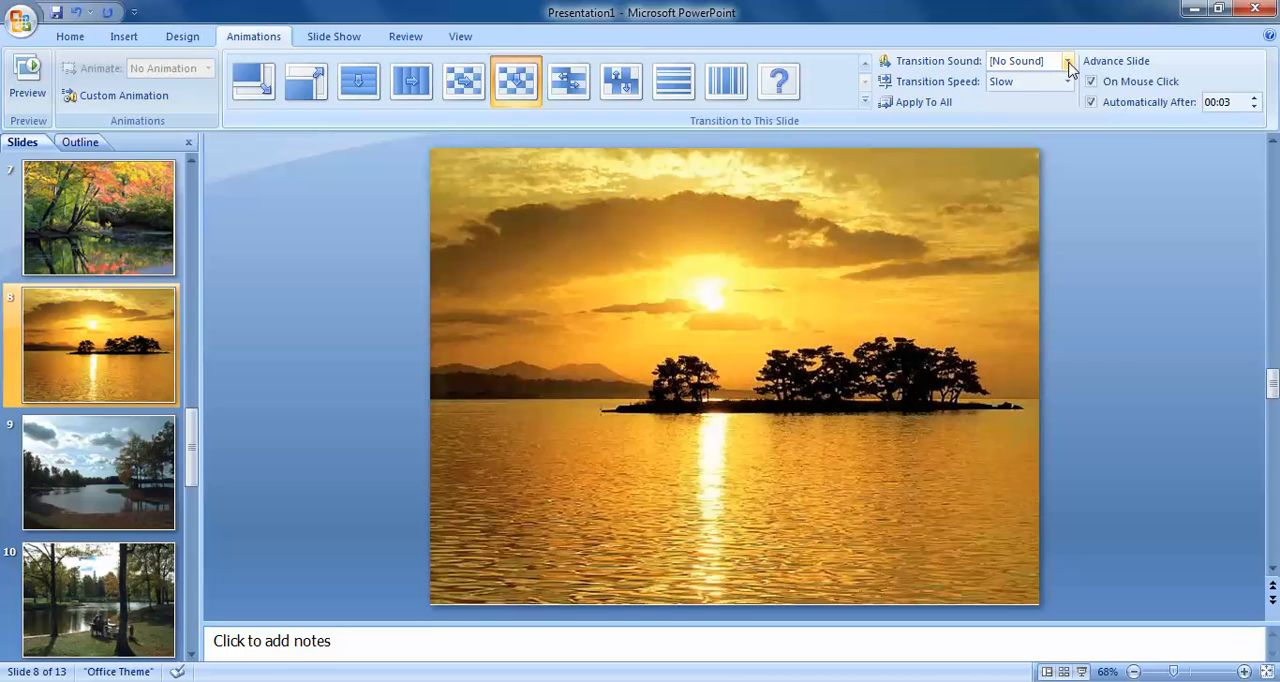
click(1068, 62)
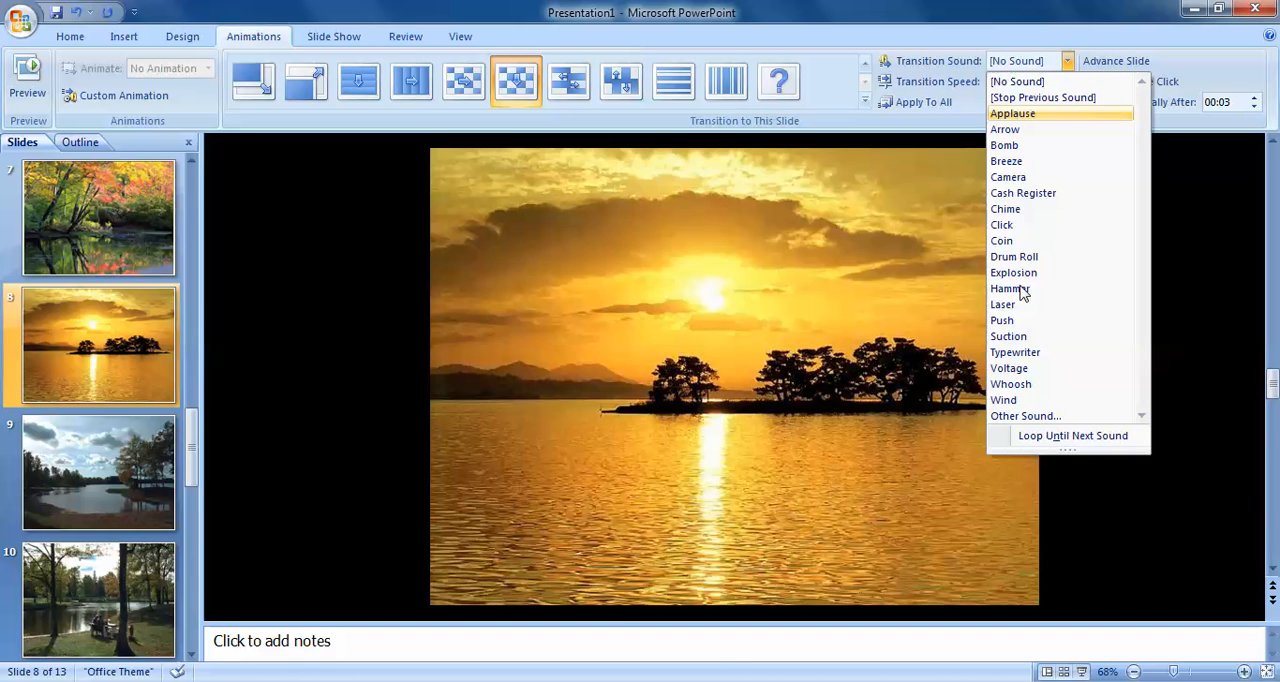
click(1019, 289)
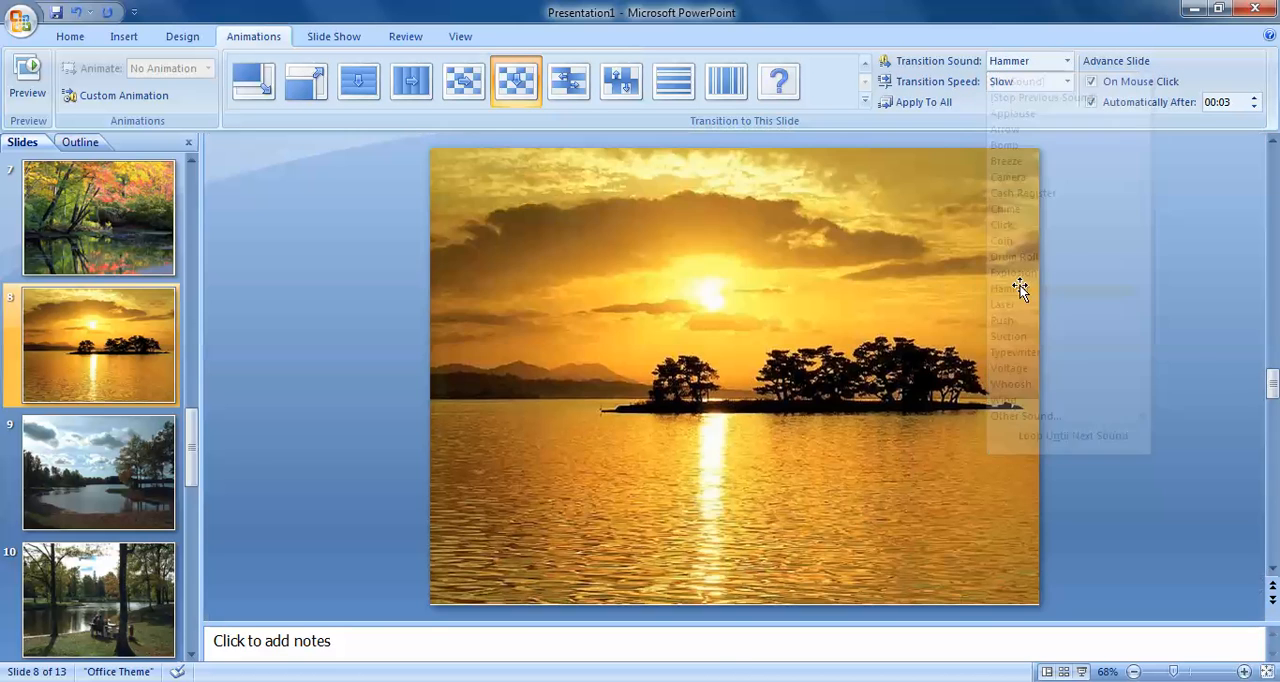
click(98, 484)
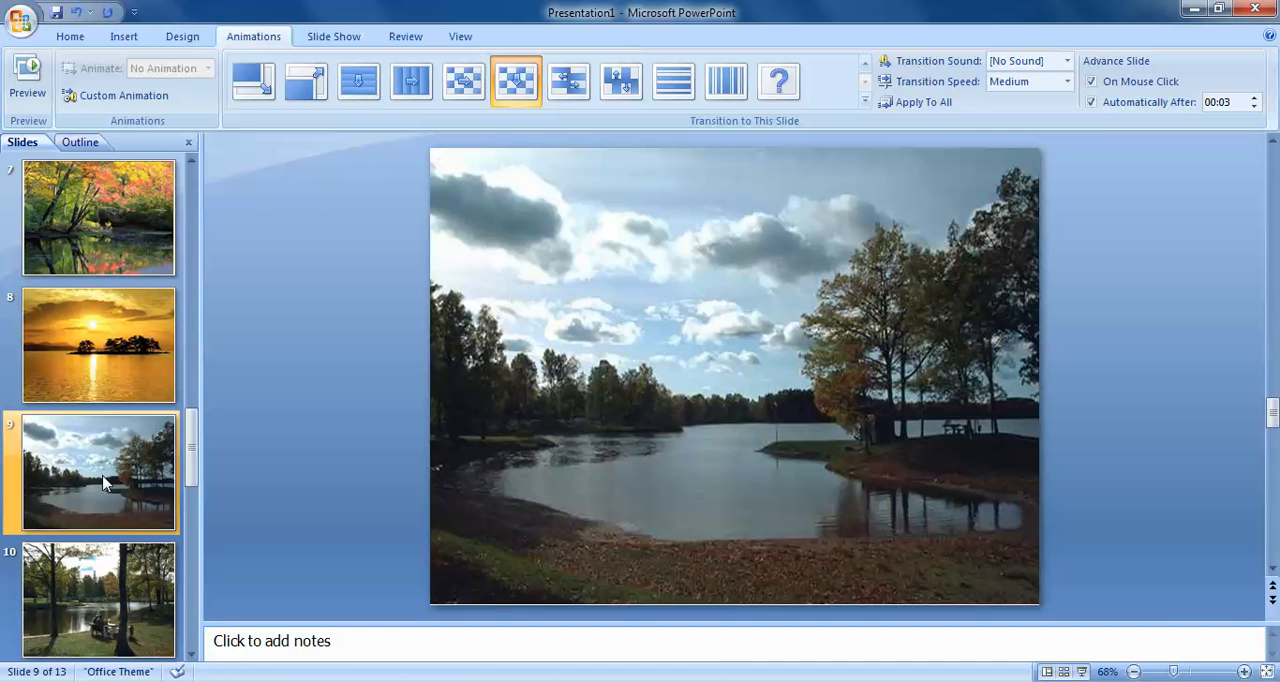
click(1067, 61)
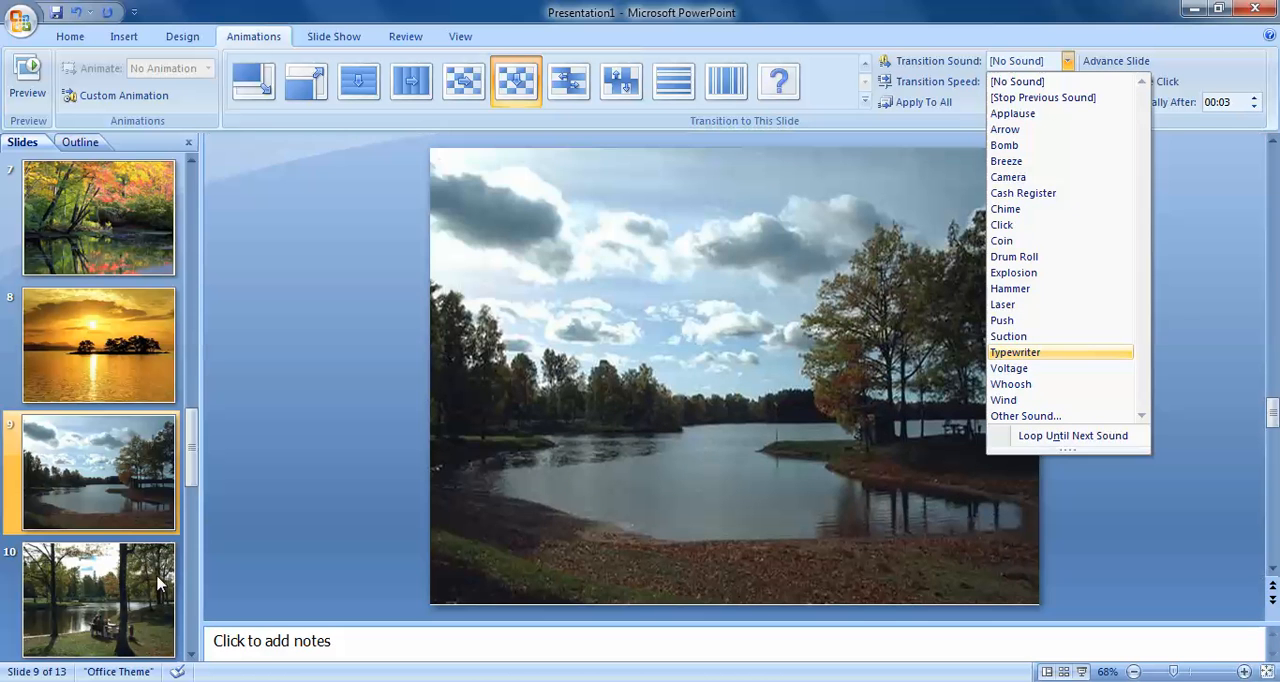
Set the transition sound of slide 10 to Camera and go to slide 11
click(157, 585)
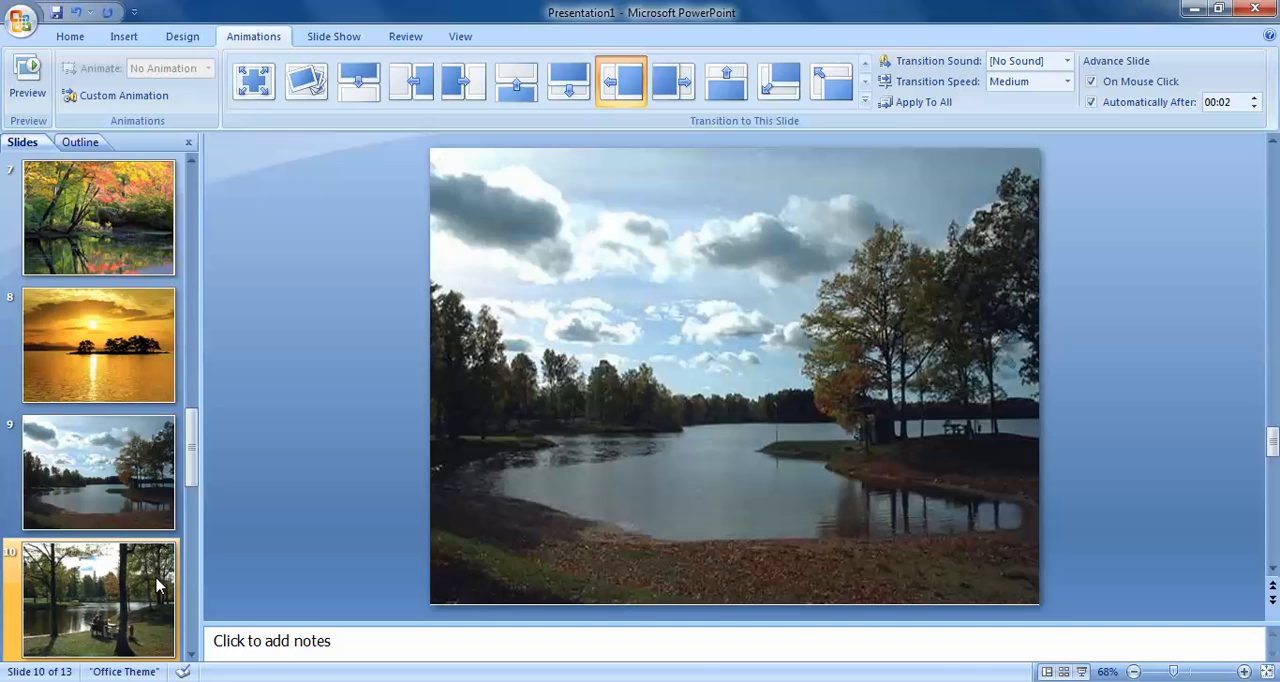
click(1067, 61)
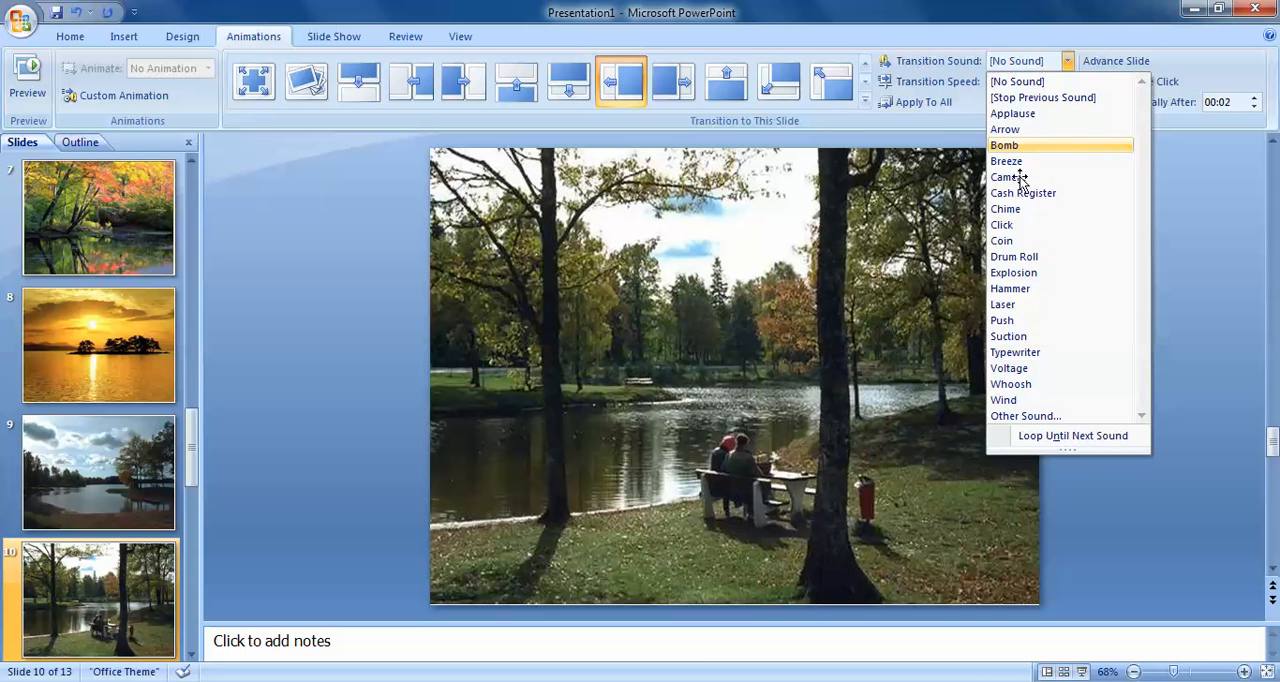
click(1020, 179)
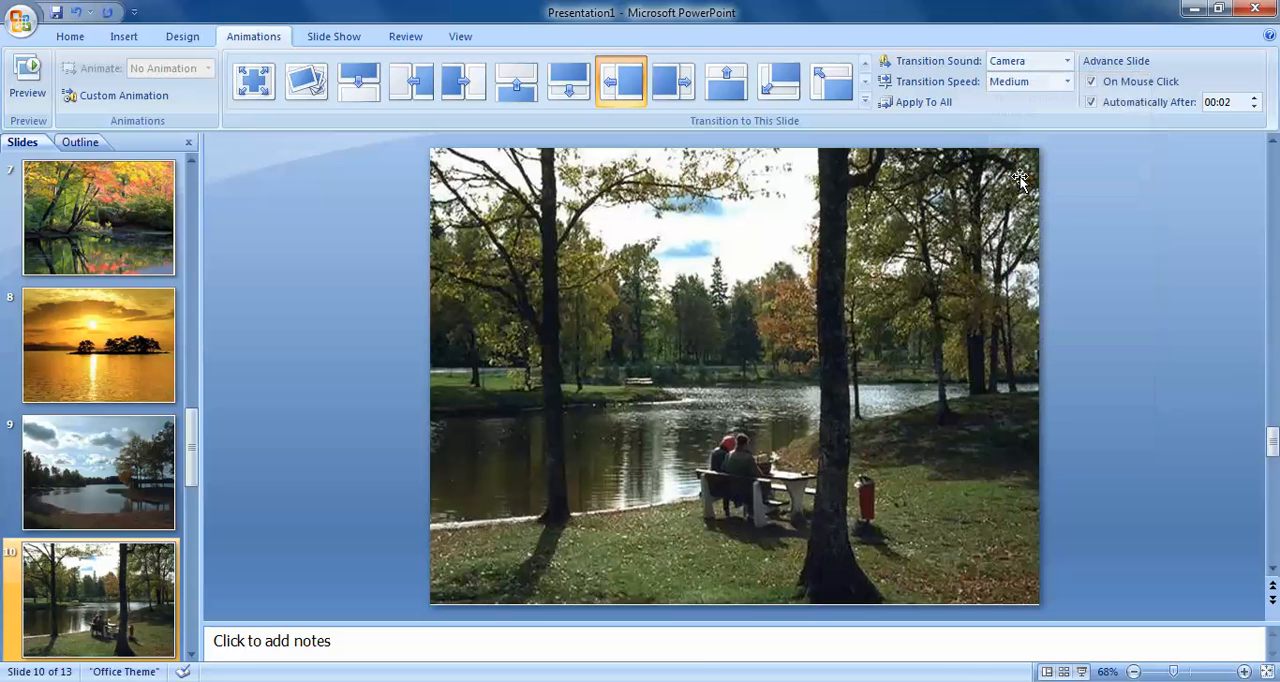
click(191, 653)
click(113, 362)
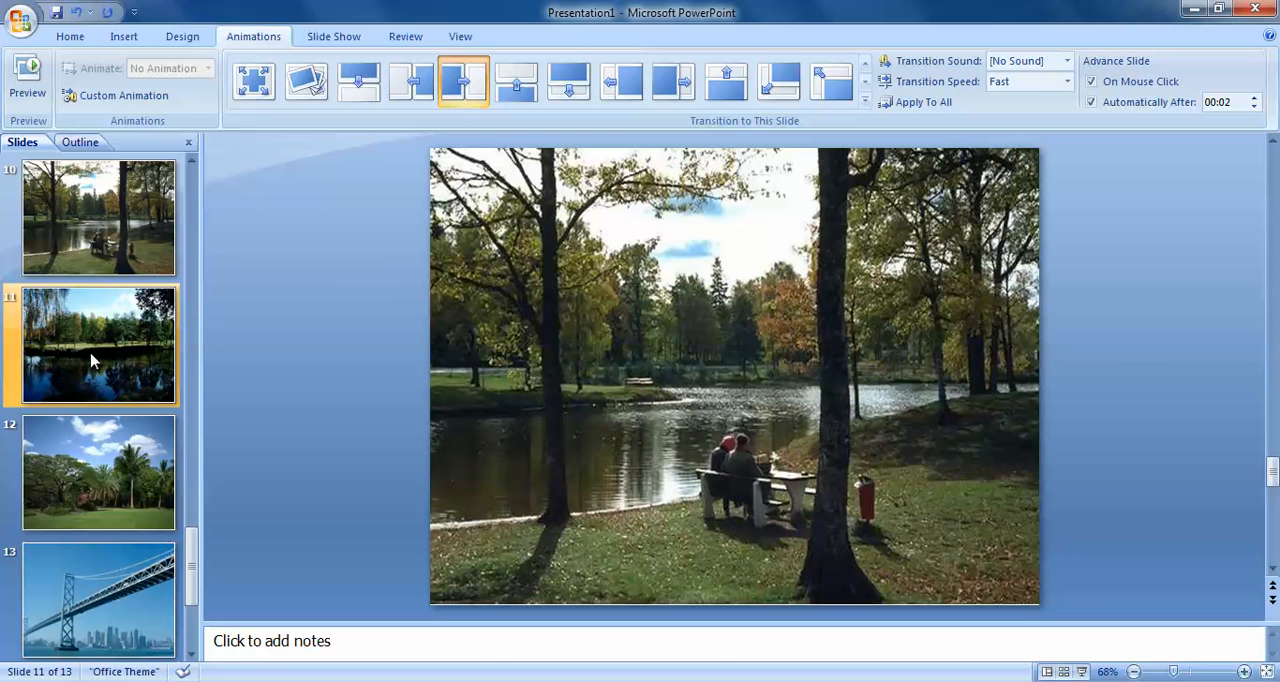
Browse the Pictures and Music libraries, including Sample Music, for a custom transition sound file for slide 11
click(1067, 61)
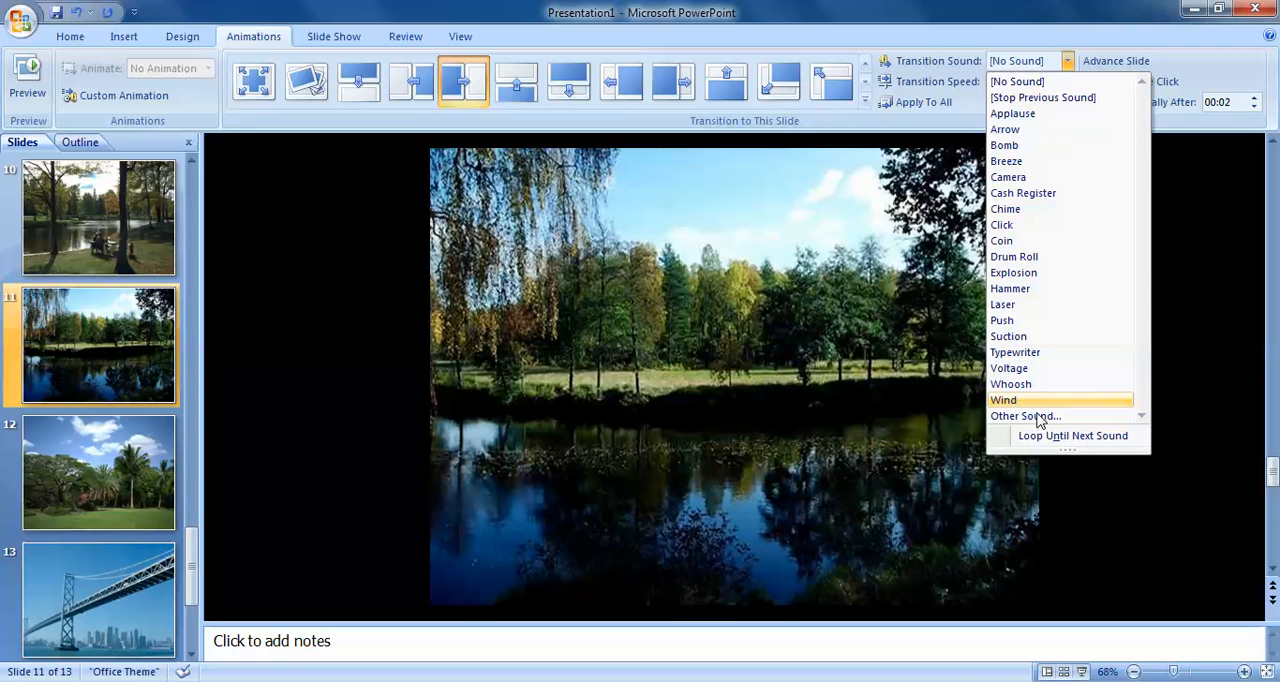
click(1026, 416)
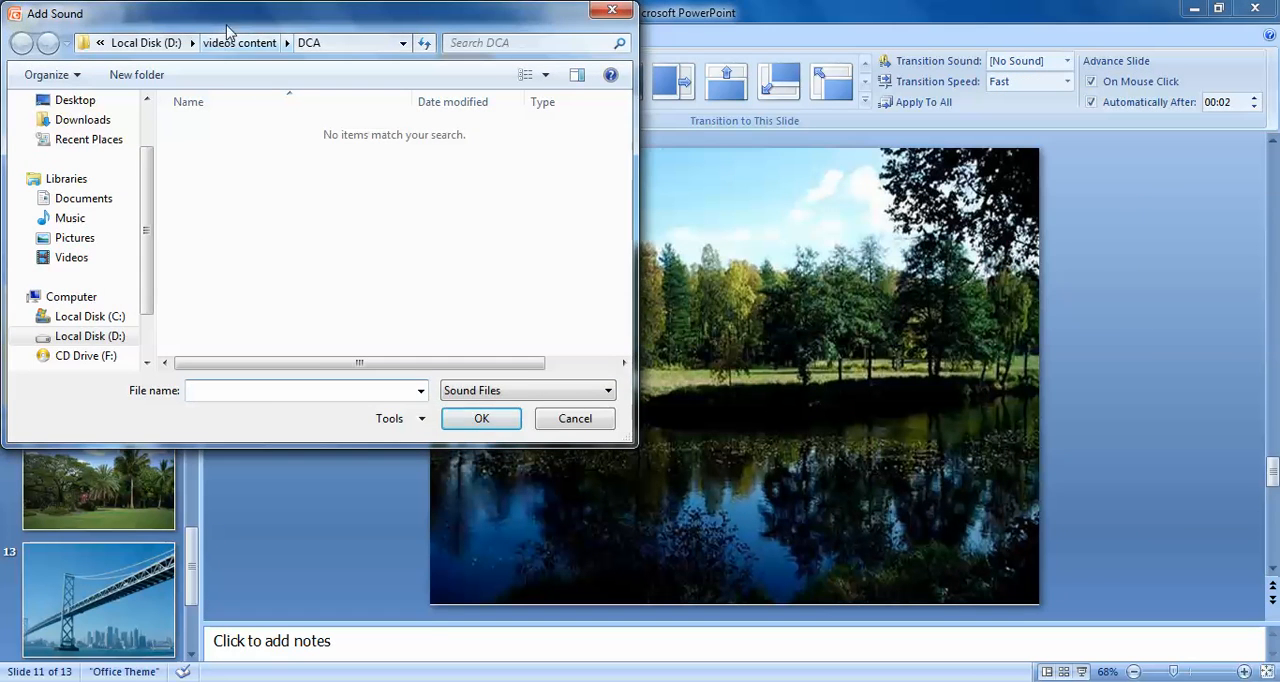
drag(224, 16, 369, 16)
click(220, 238)
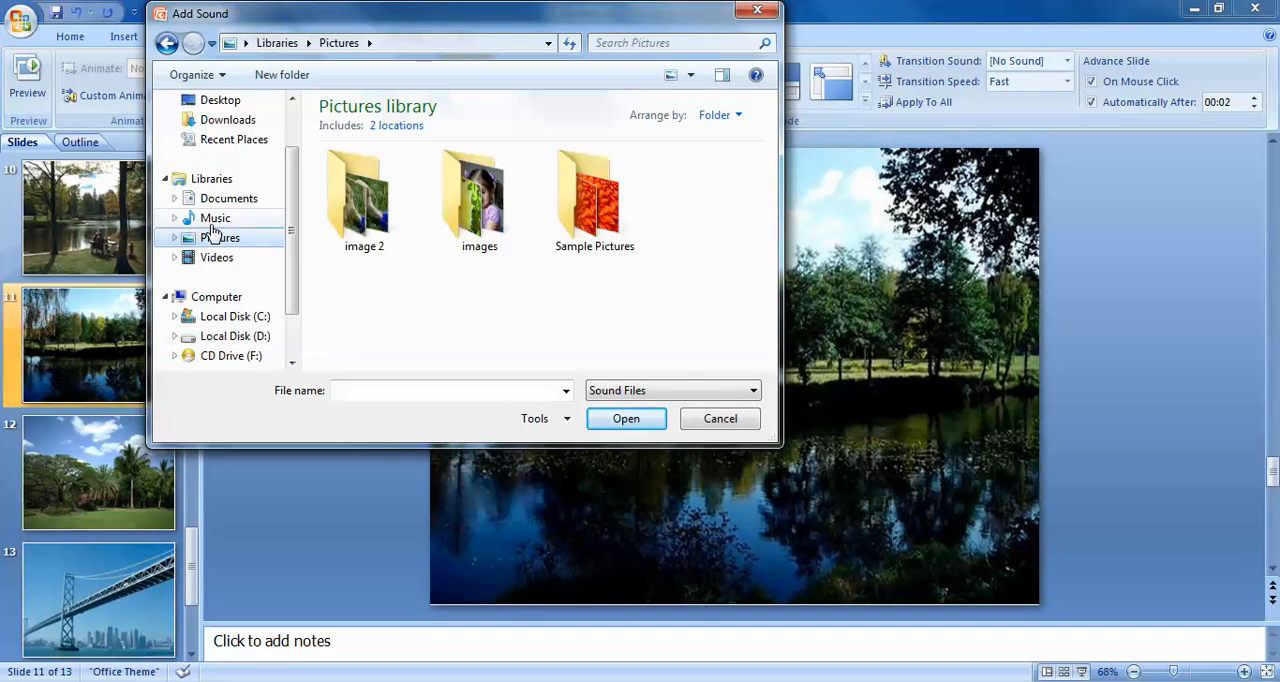
click(245, 218)
double_click(360, 188)
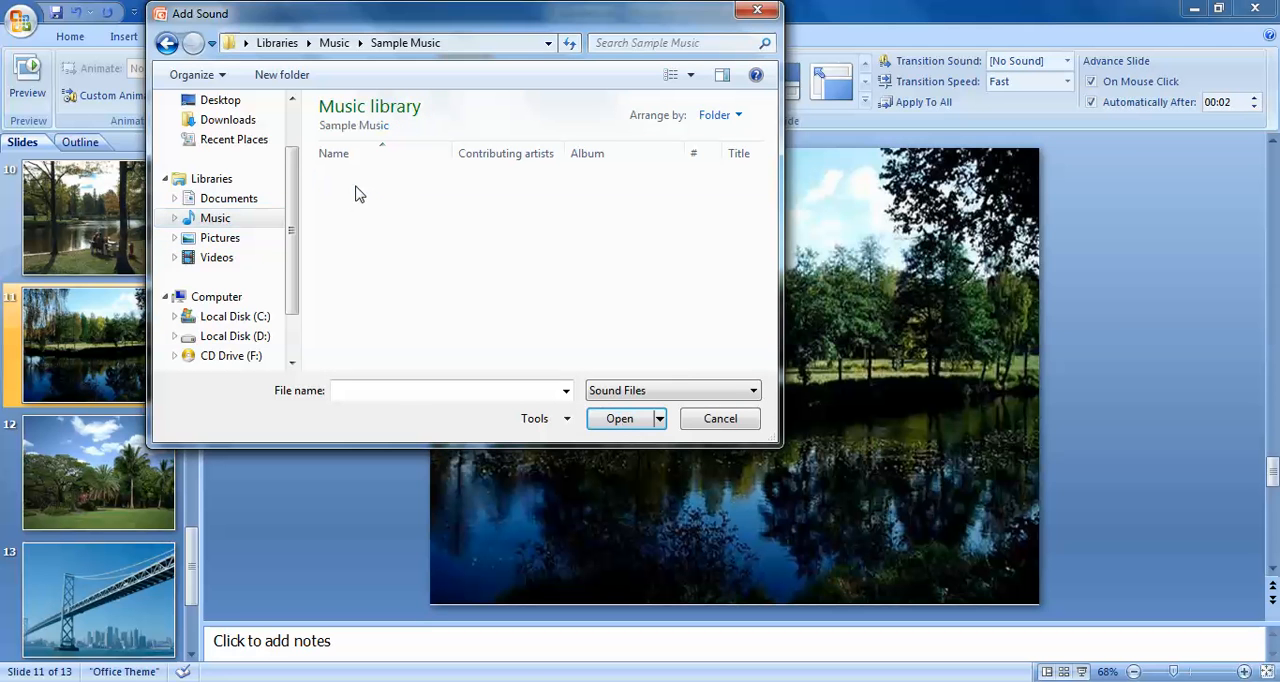
click(166, 44)
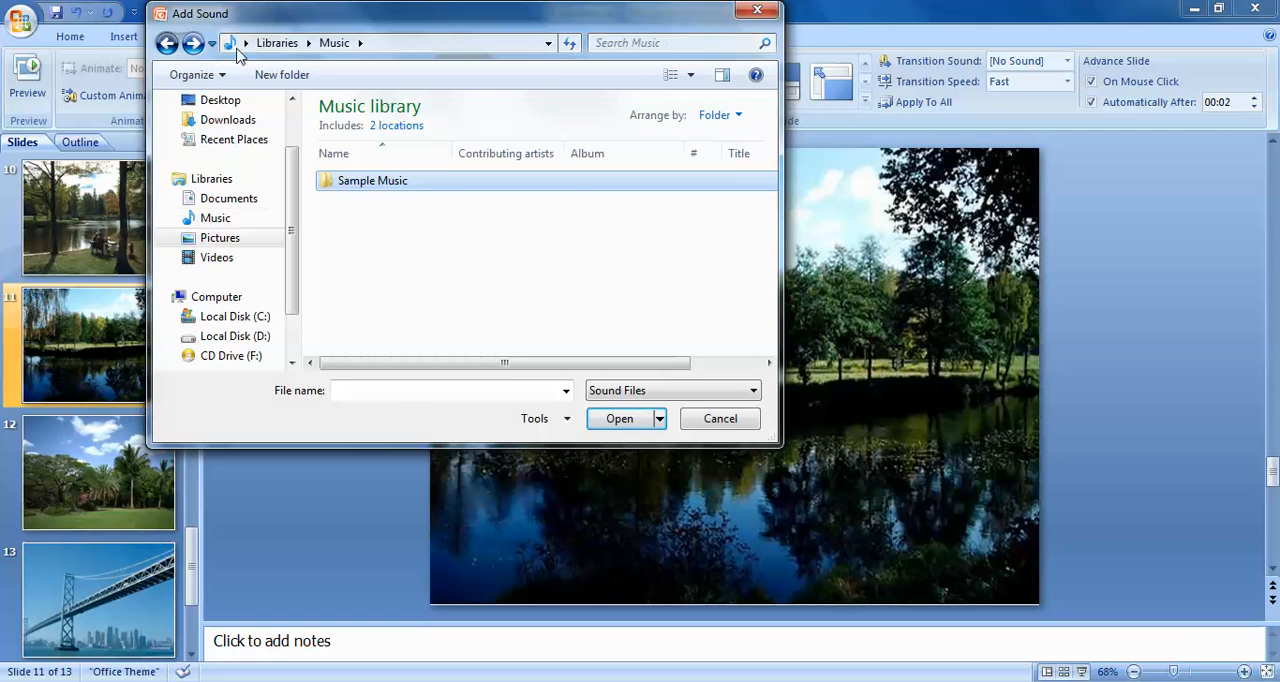
click(166, 44)
click(757, 11)
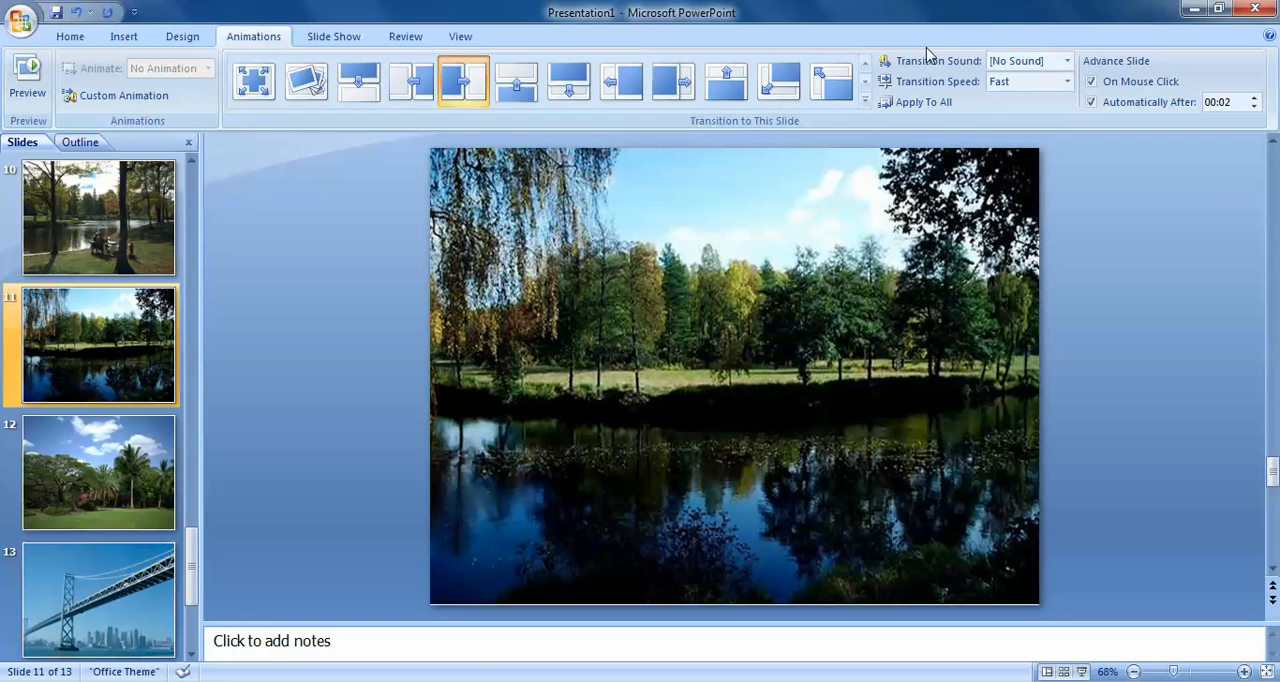
Assign the Hammer transition sound to slide 11 and the Chime transition sound to slide 12
click(1067, 61)
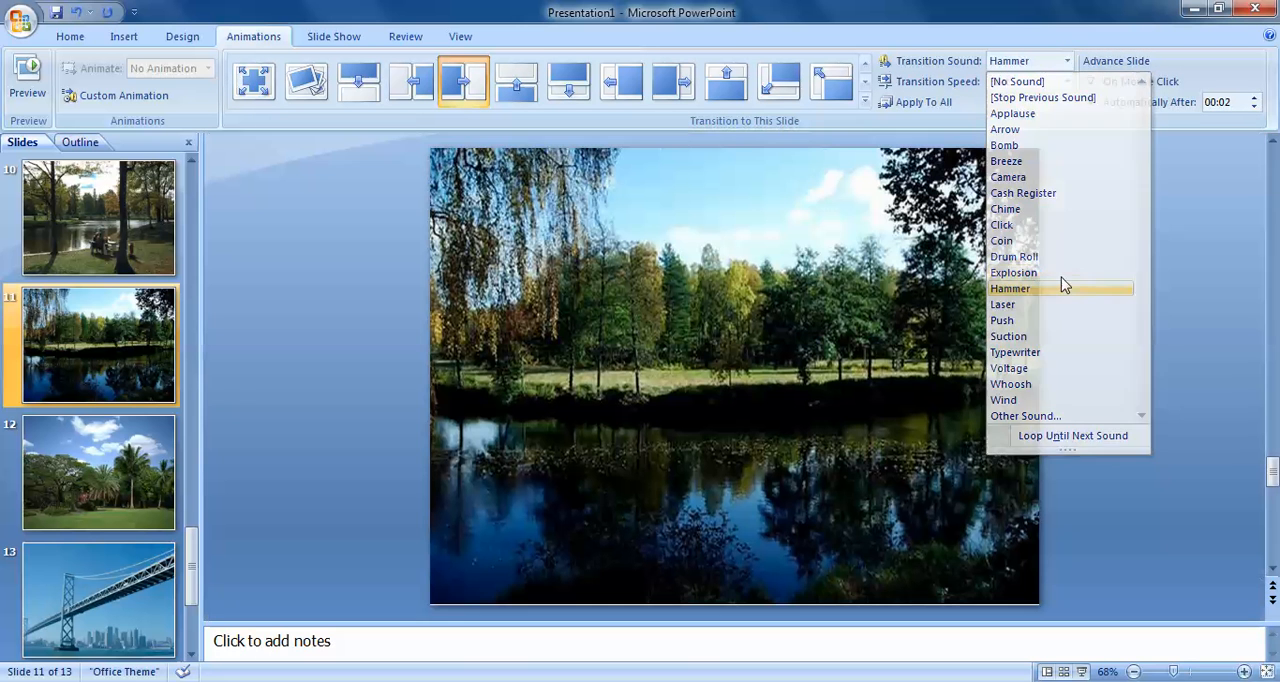
click(1018, 289)
click(101, 472)
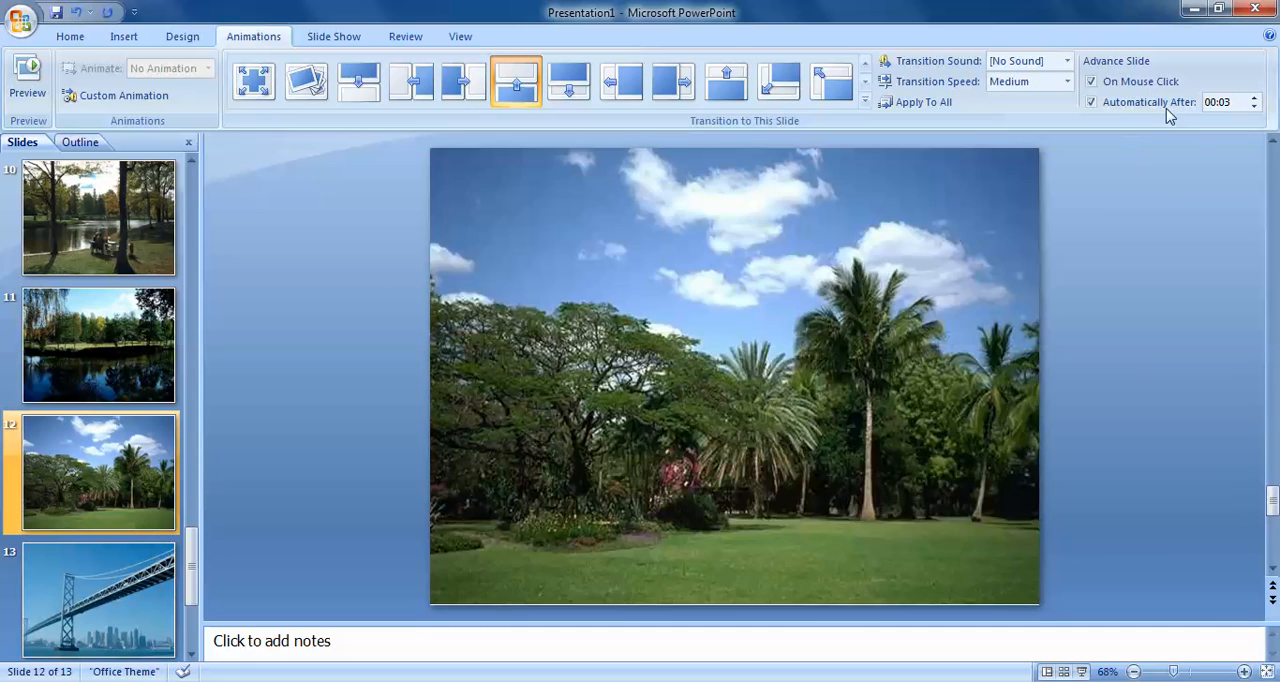
click(1067, 61)
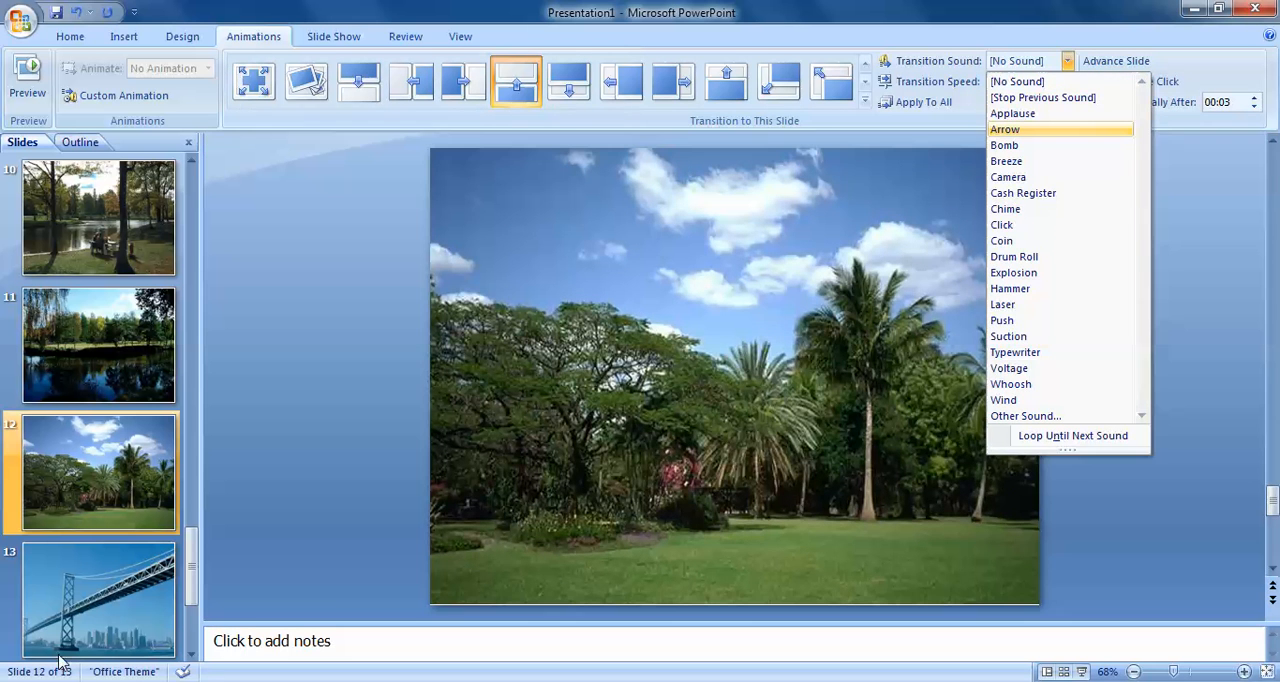
click(1006, 209)
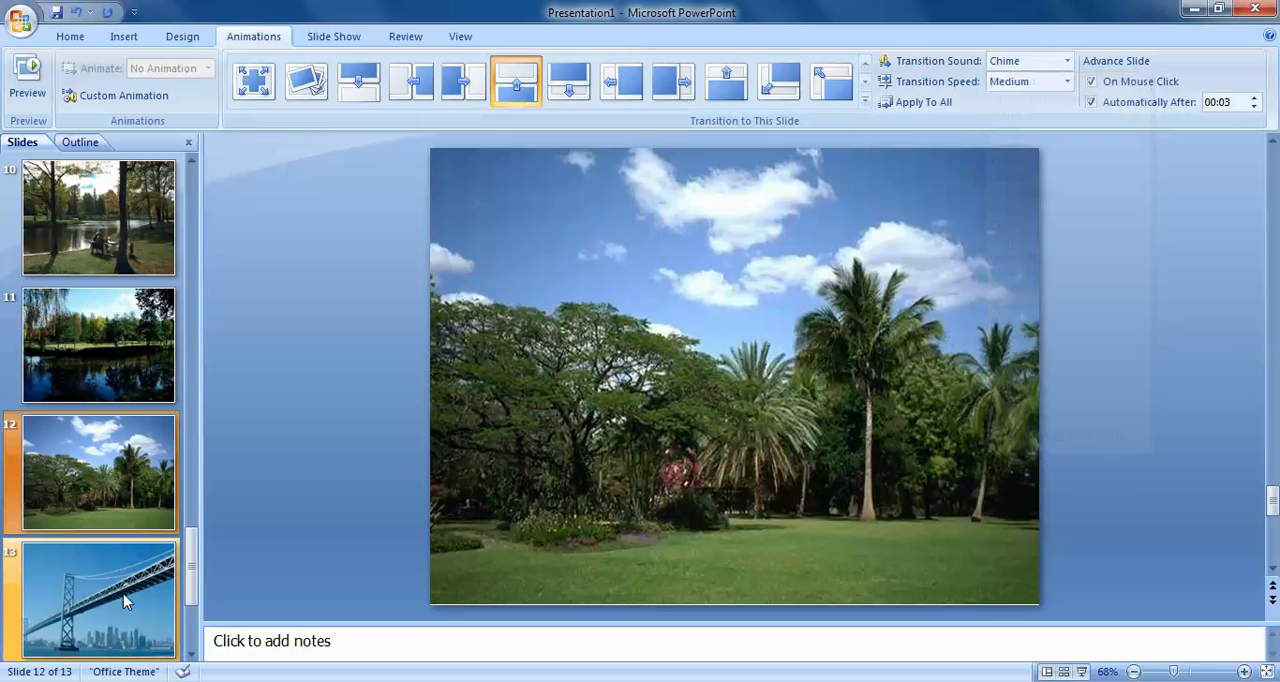
Set the transition sound of slide 13, the bridge picture, to Bomb
click(133, 599)
click(1067, 61)
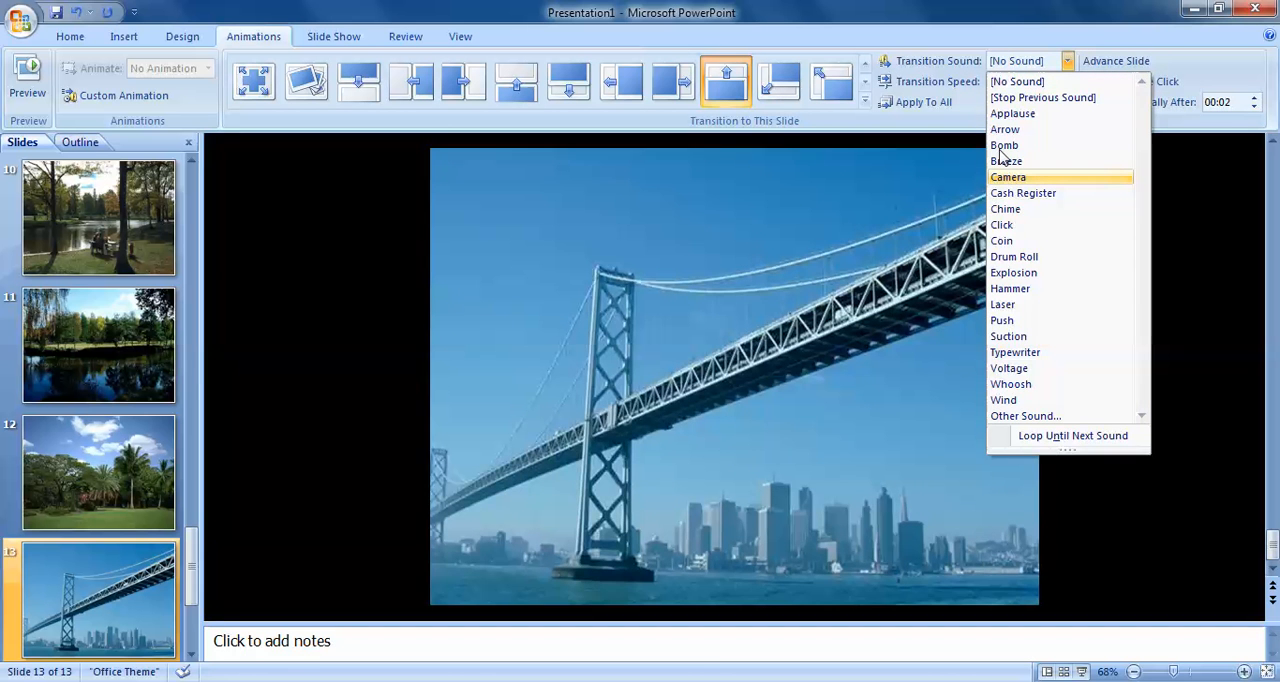
click(1001, 147)
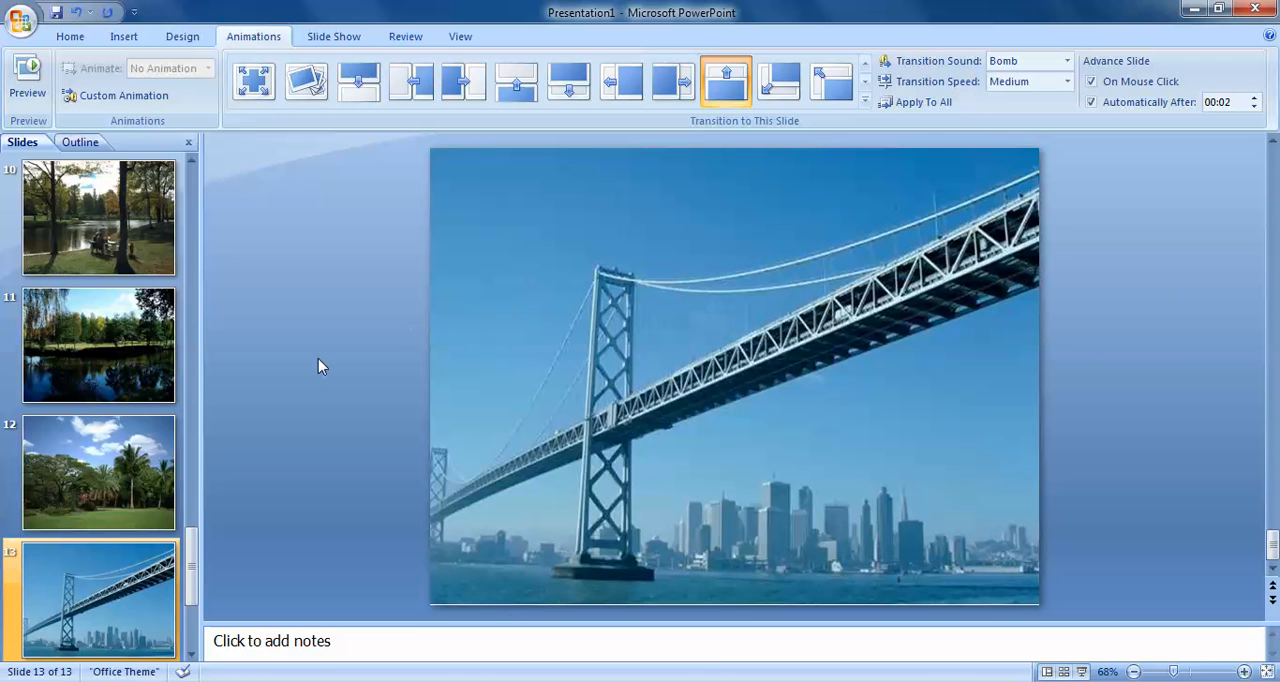
Return to the title slide at the start of the presentation
scroll(318, 358, up, 2)
click(128, 236)
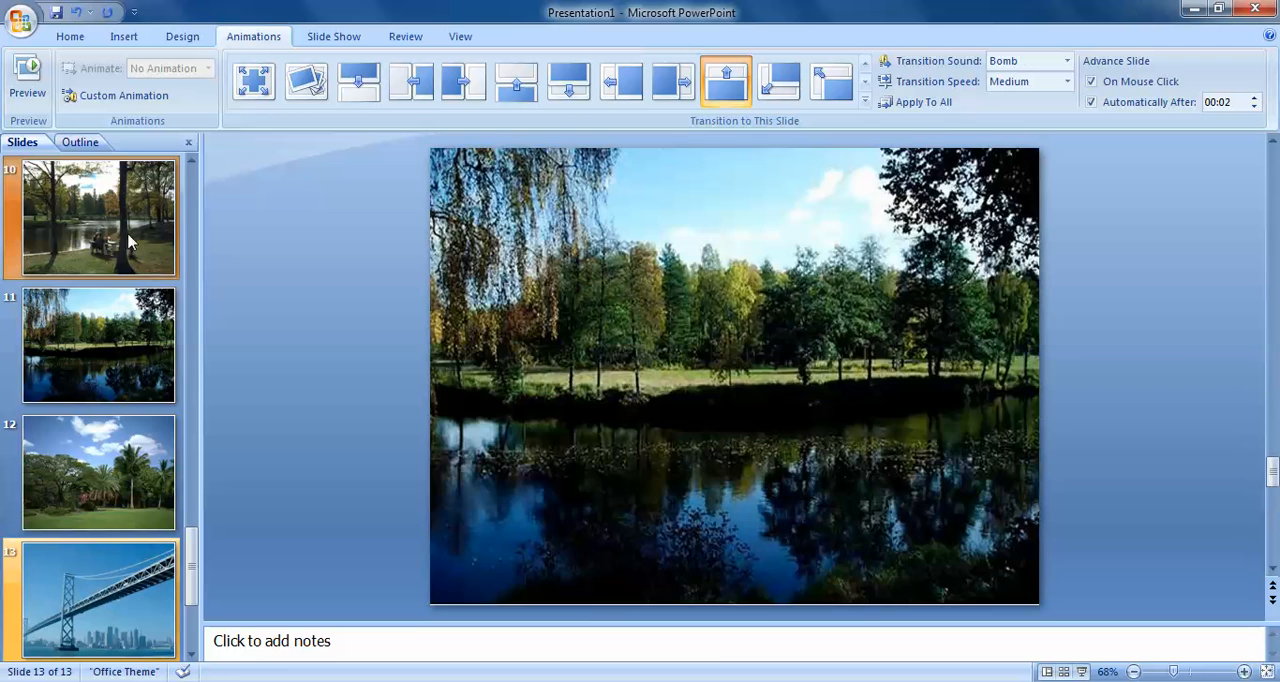
scroll(128, 240, up, 3)
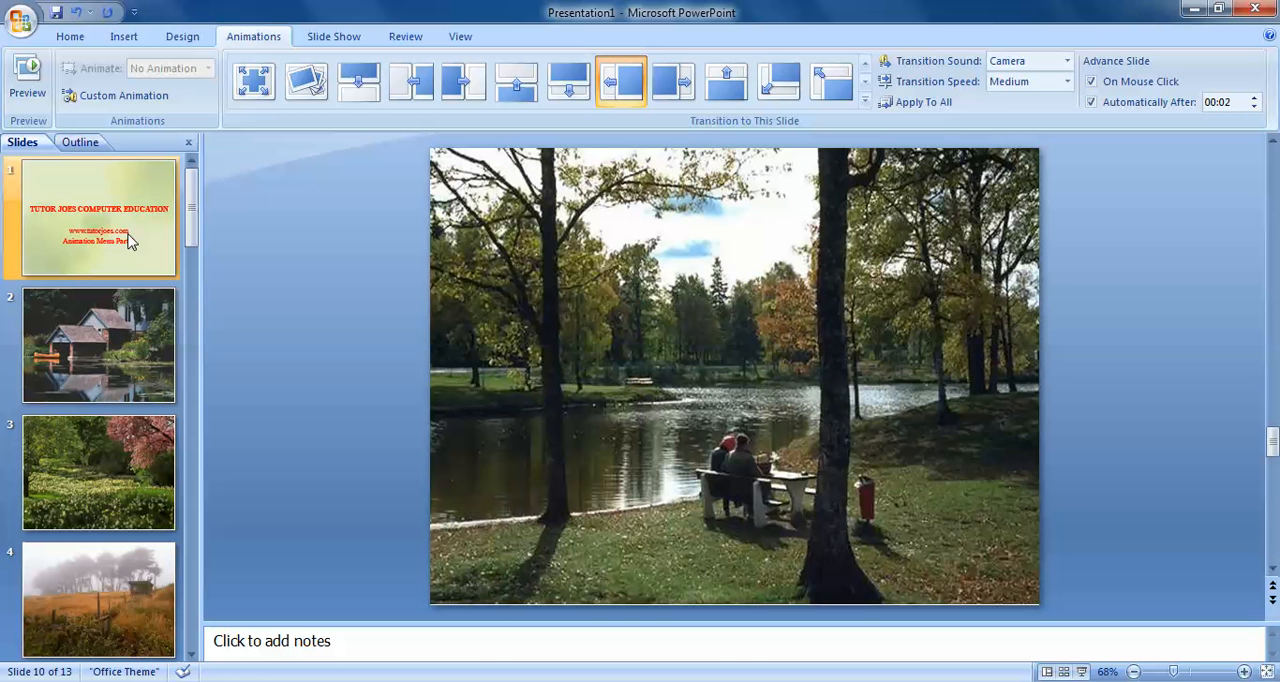
Play the slide show from the beginning through all slides to check the transitions and sounds, and exit at its end
click(334, 38)
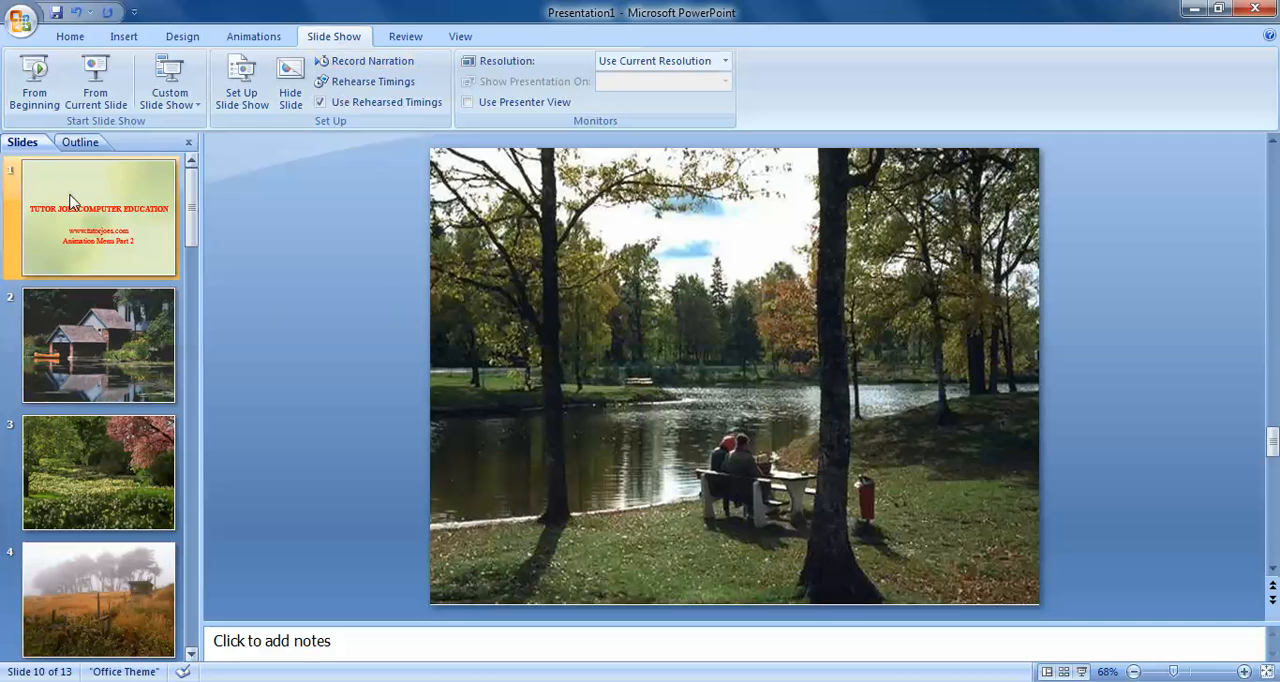
click(44, 107)
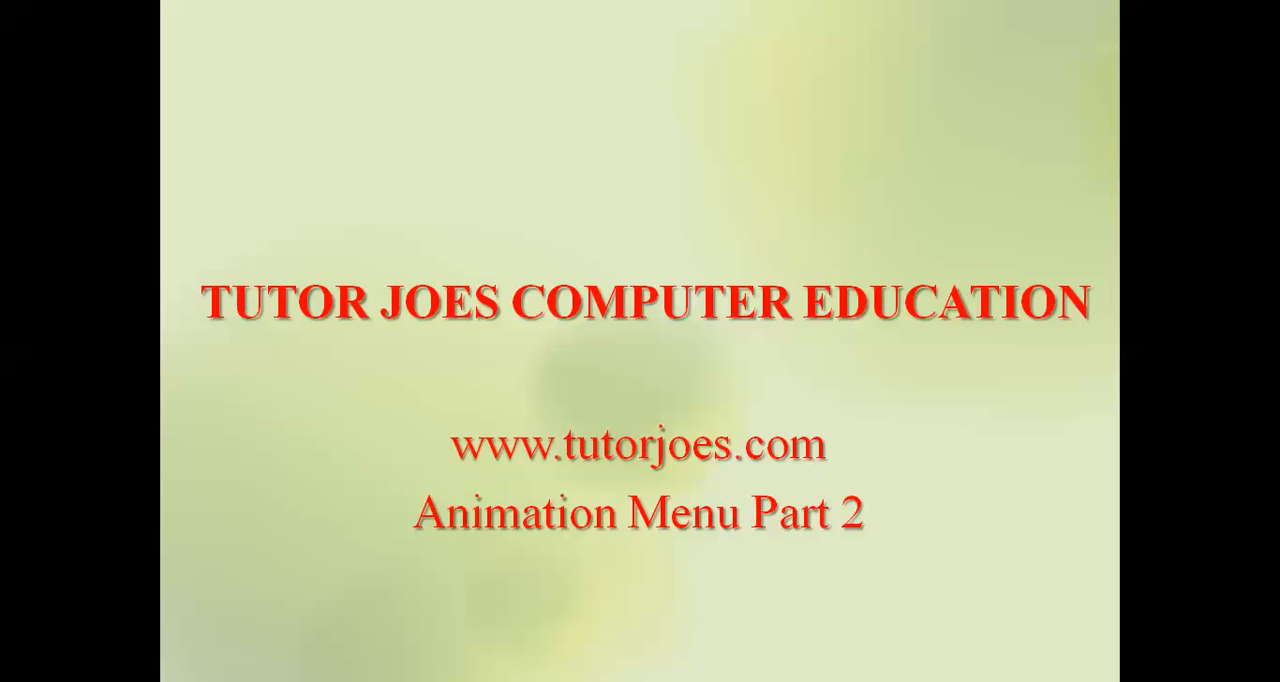
key(Return)
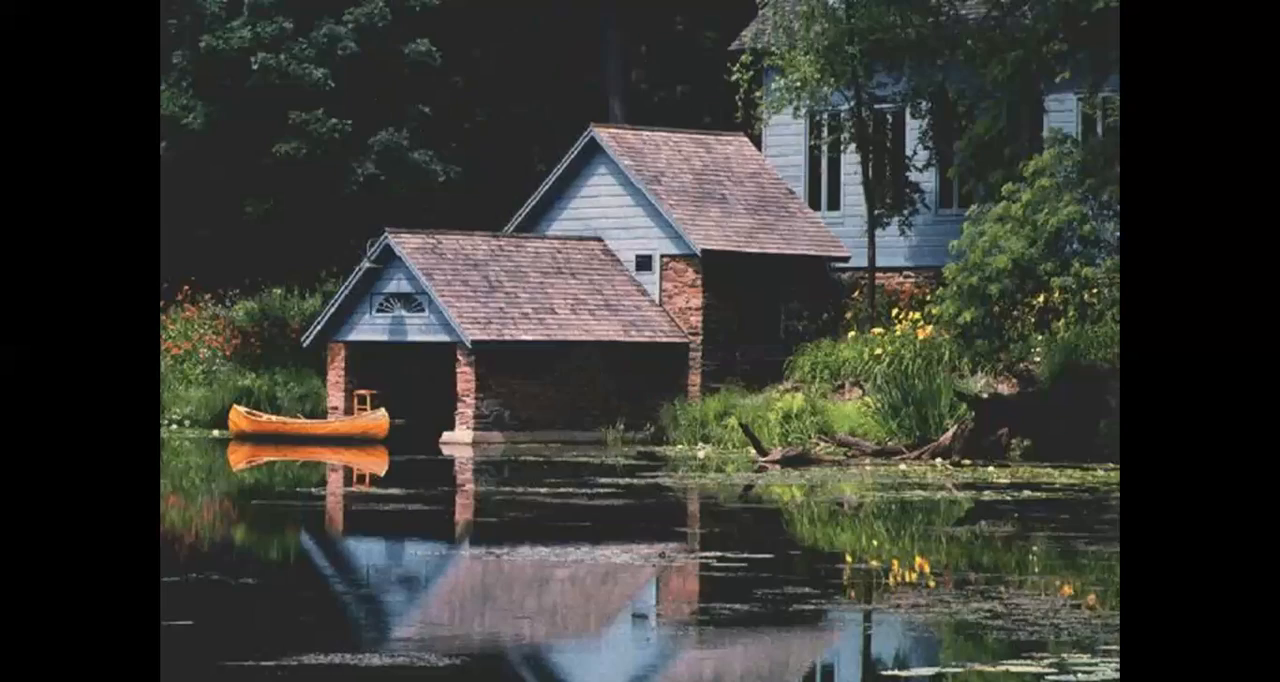
key(Return)
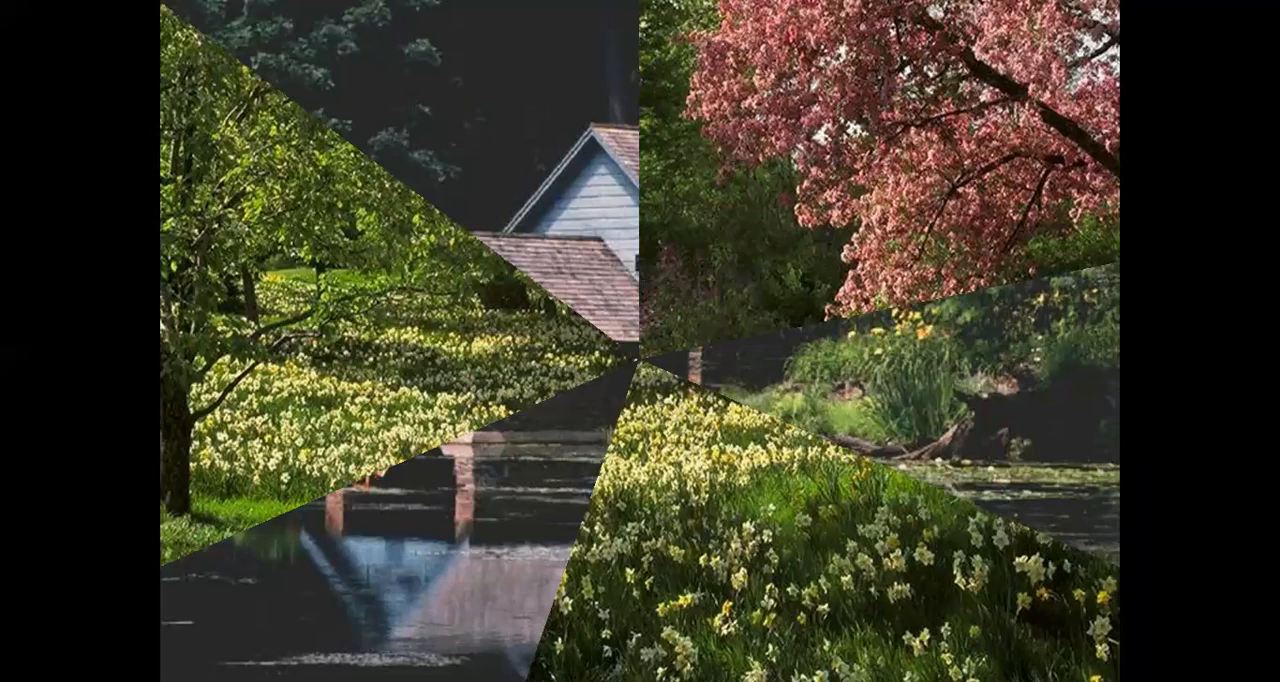
key(Return)
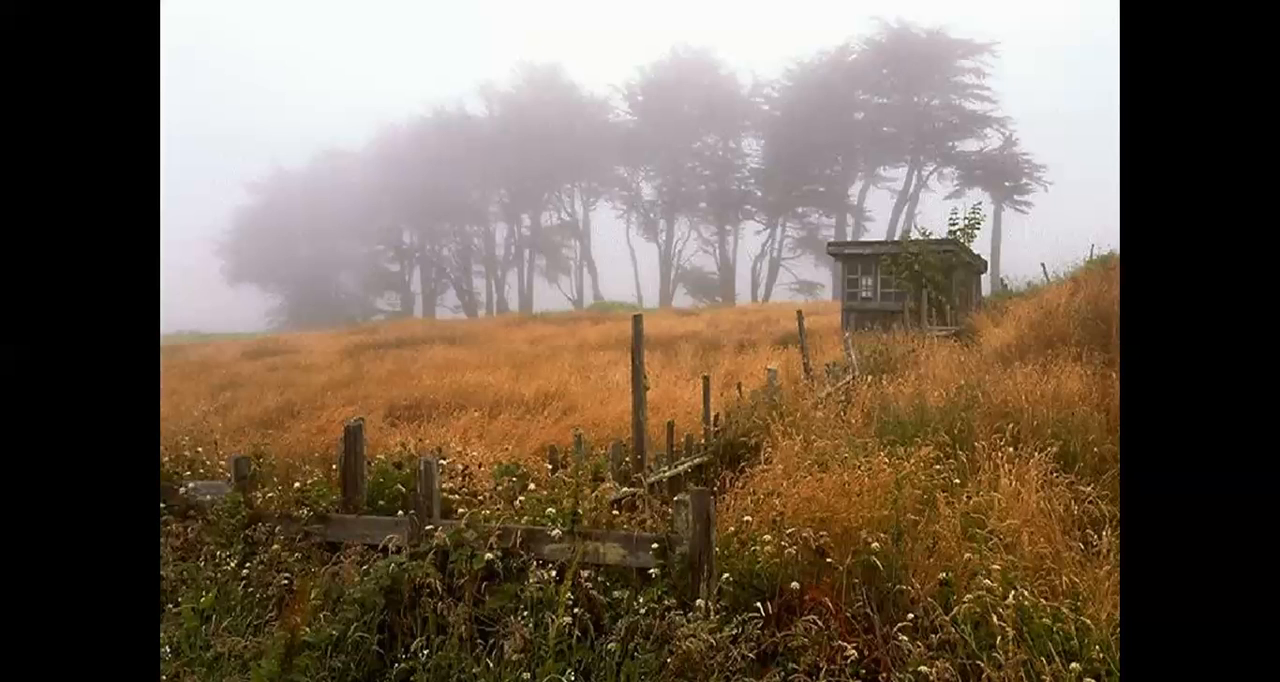
key(Return)
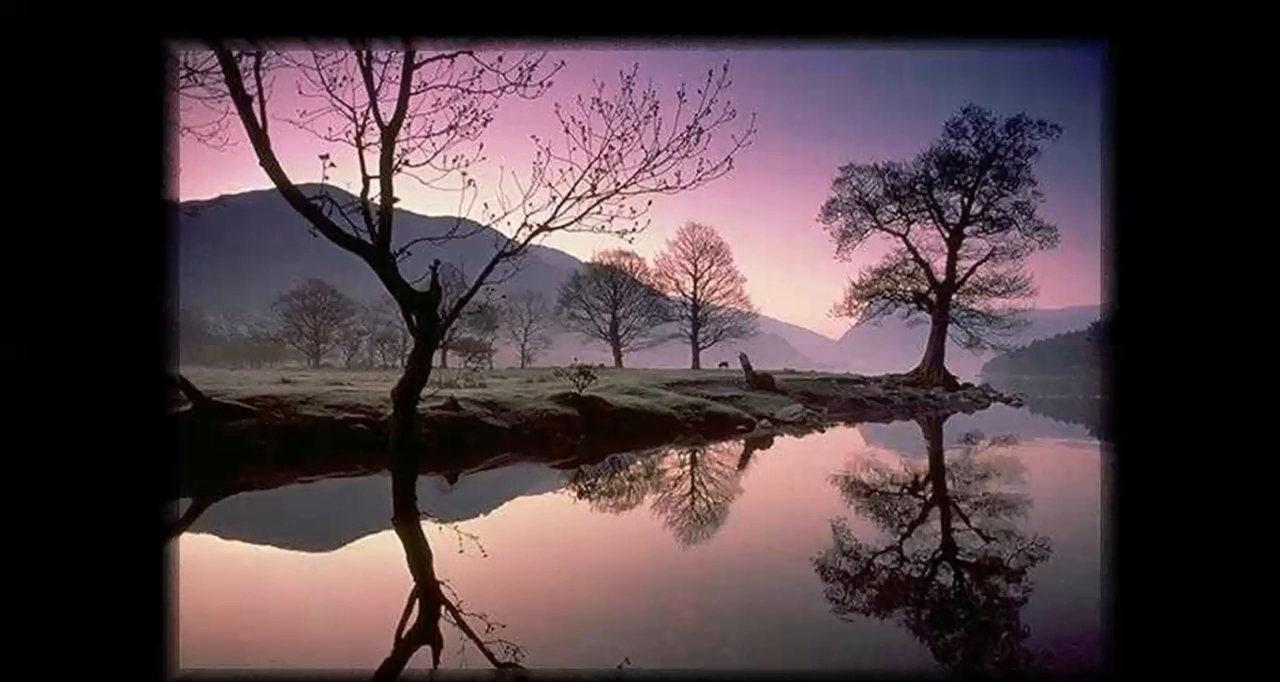
key(Return)
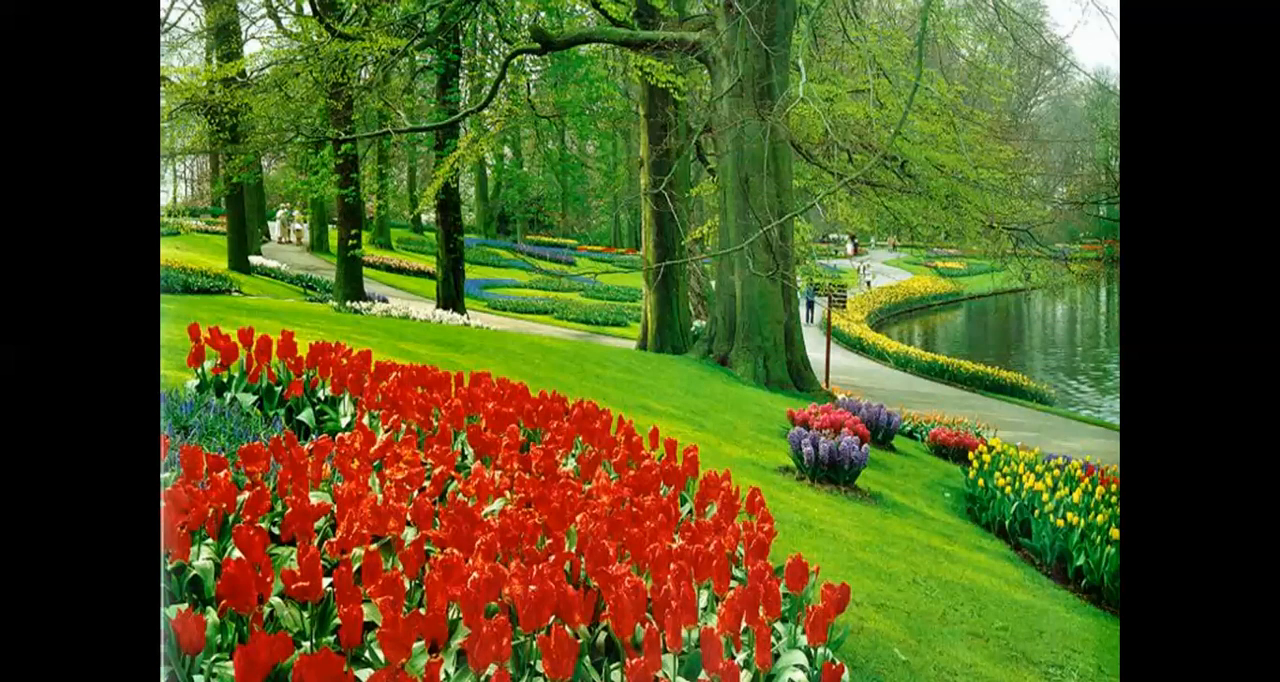
key(Return)
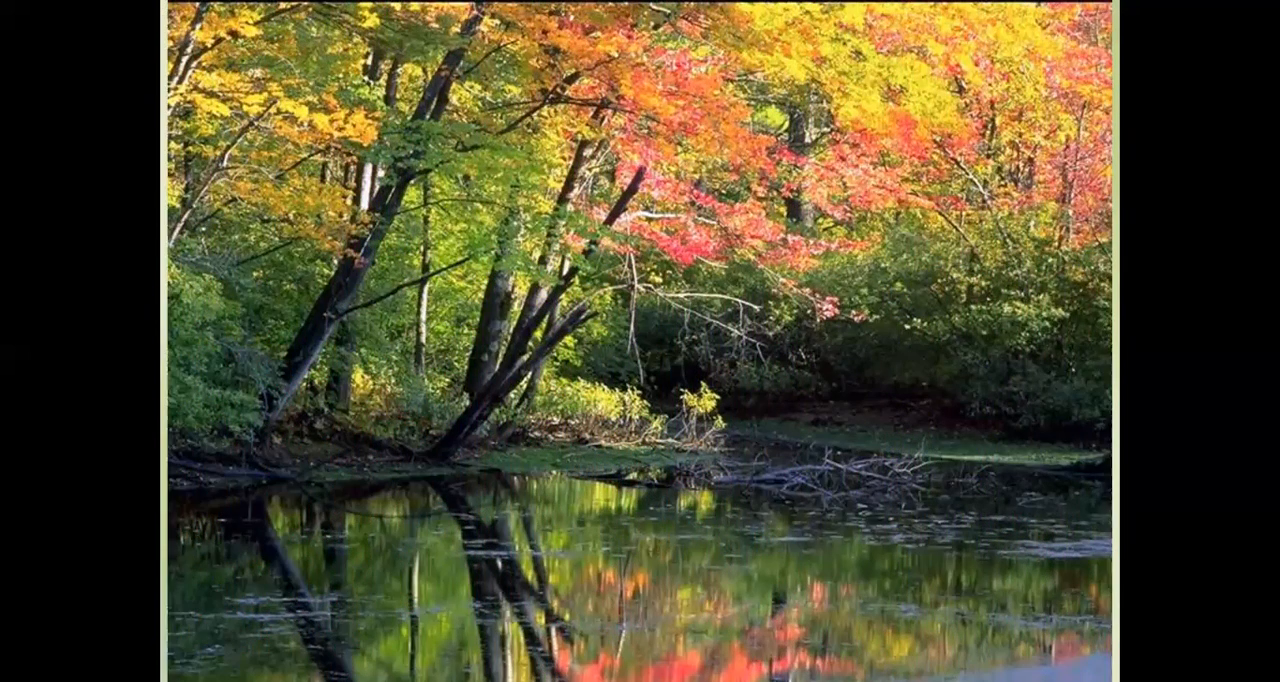
key(Return)
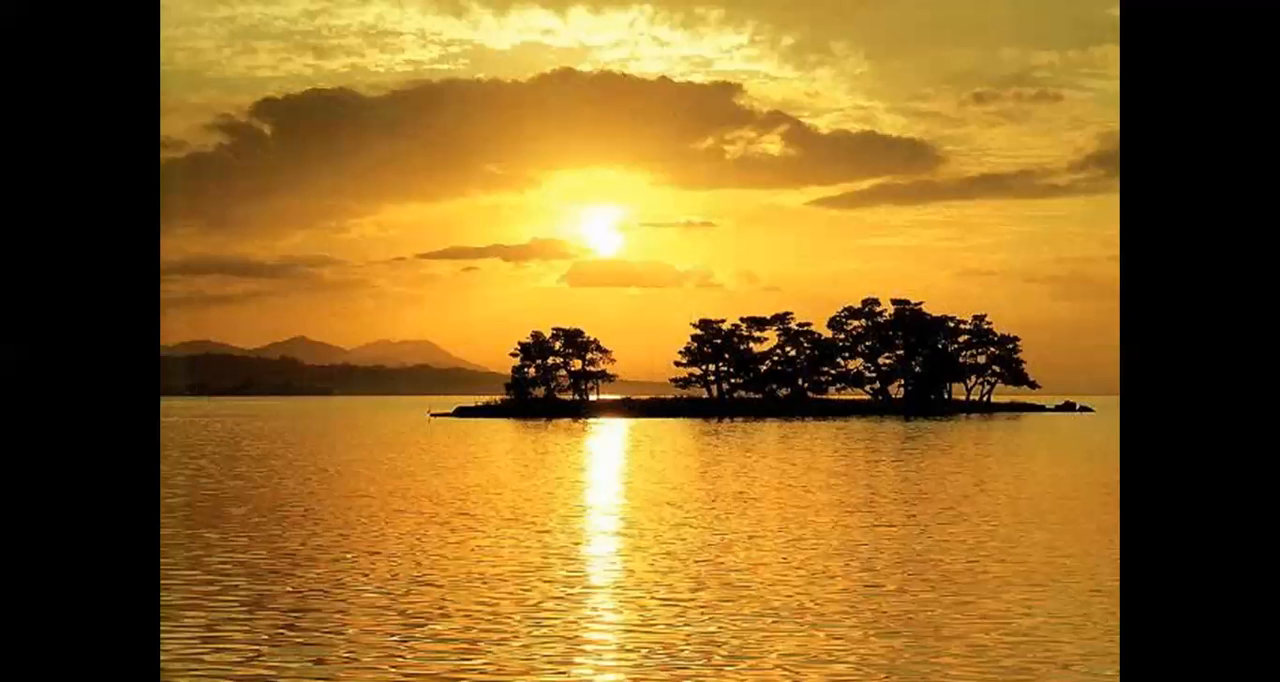
key(Return)
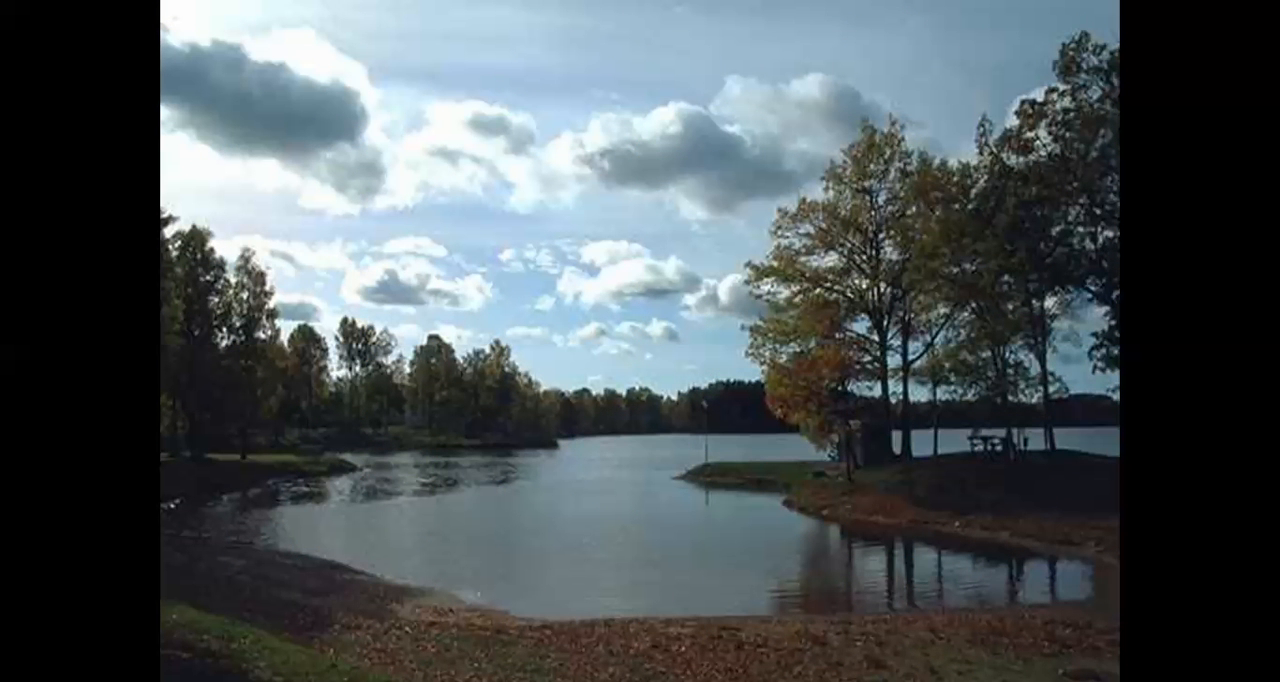
key(Return)
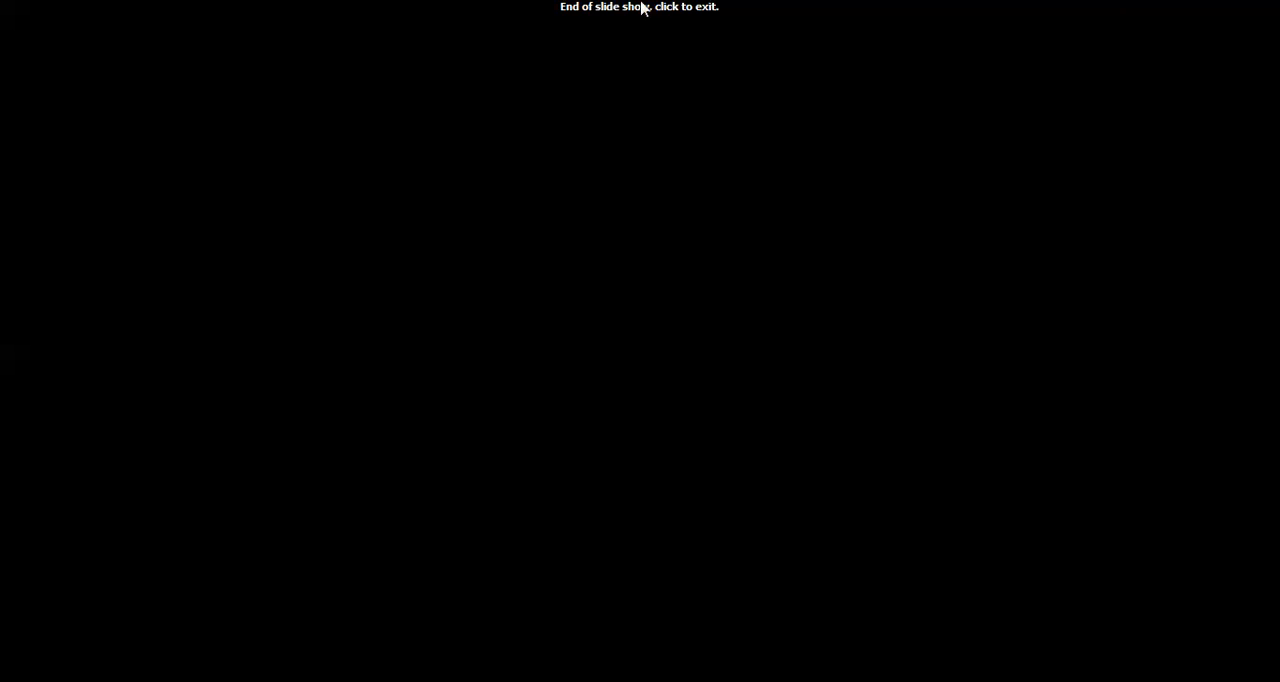
click(572, 330)
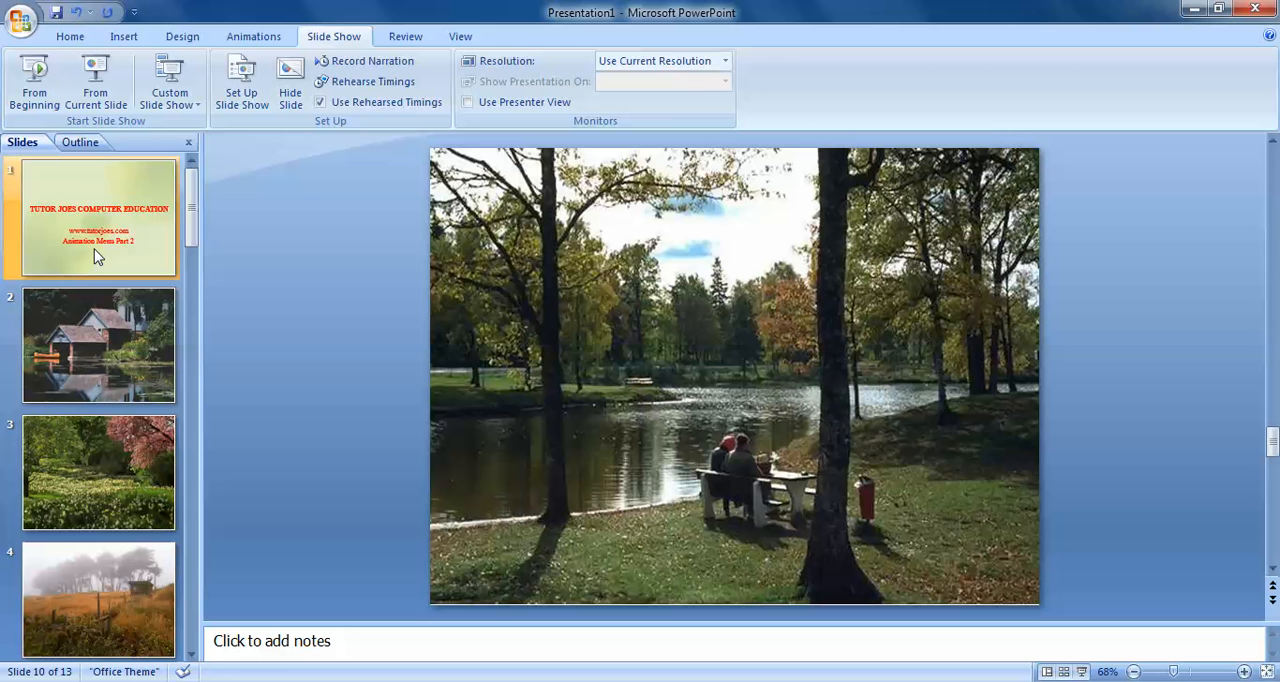
Return to the title slide and display its animation and transition settings
click(253, 36)
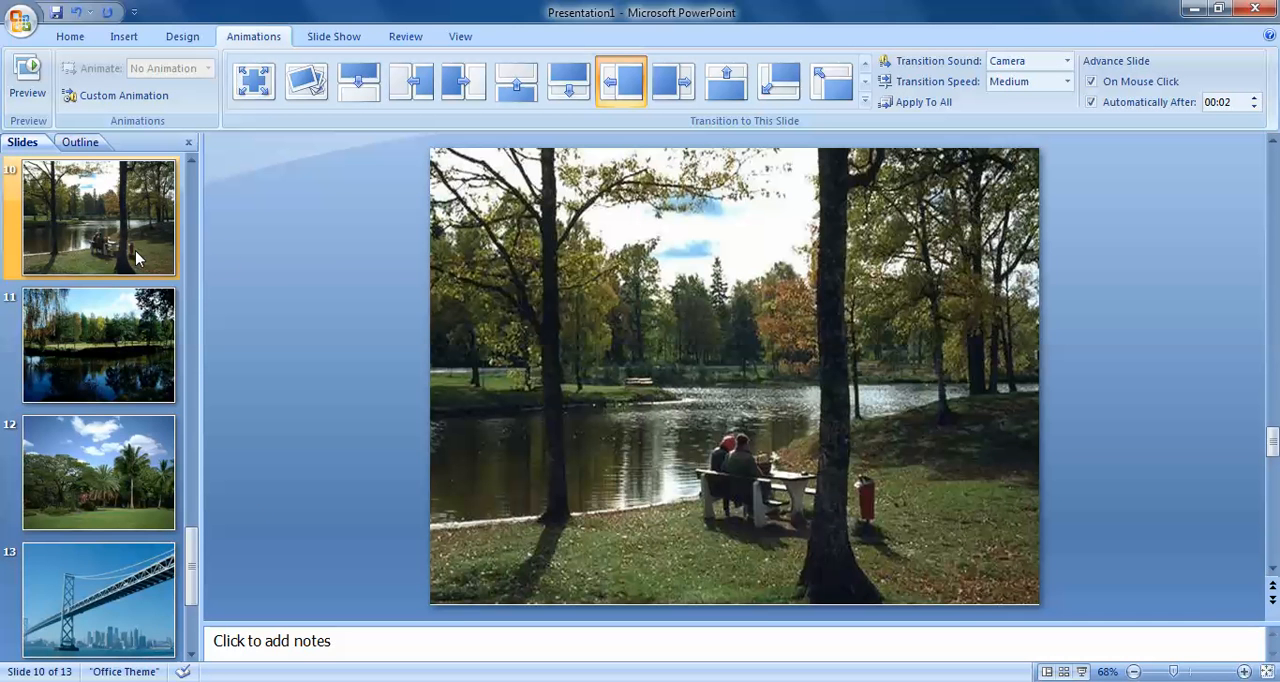
scroll(137, 258, up, 9)
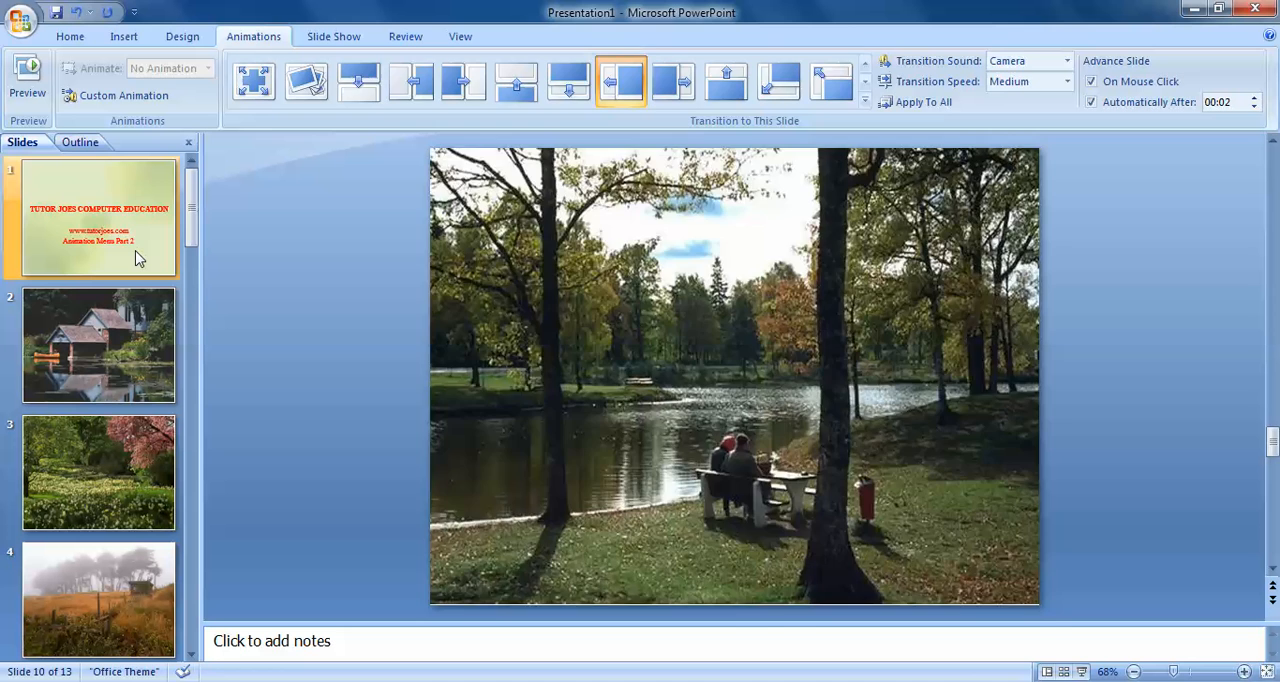
click(137, 258)
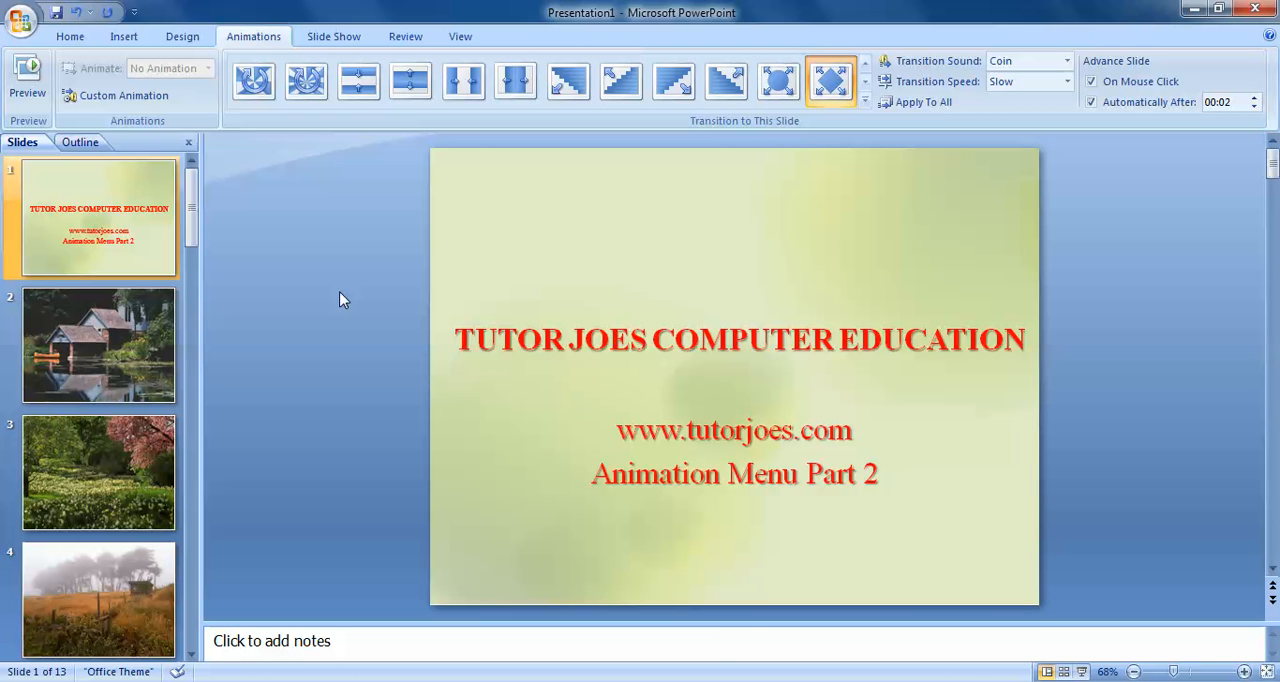
Open the Custom Animation settings for the title slide and select the "TUTOR JOES COMPUTER EDUCATION" title box
click(576, 353)
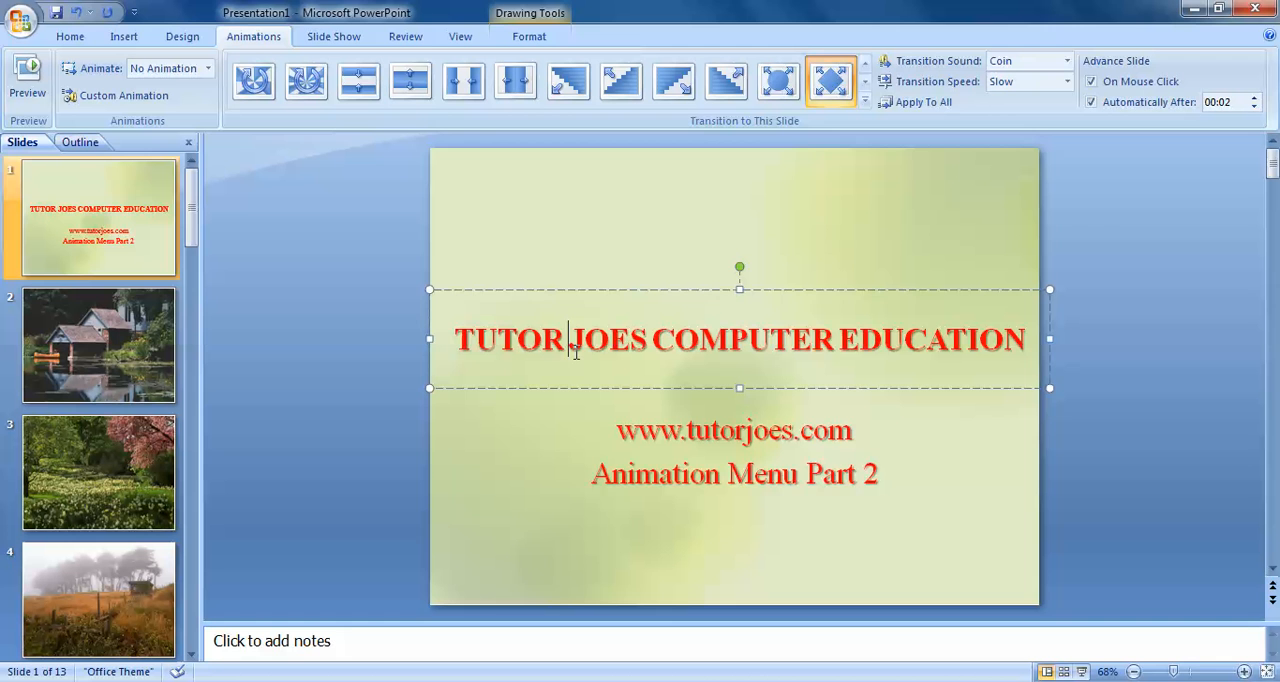
click(551, 238)
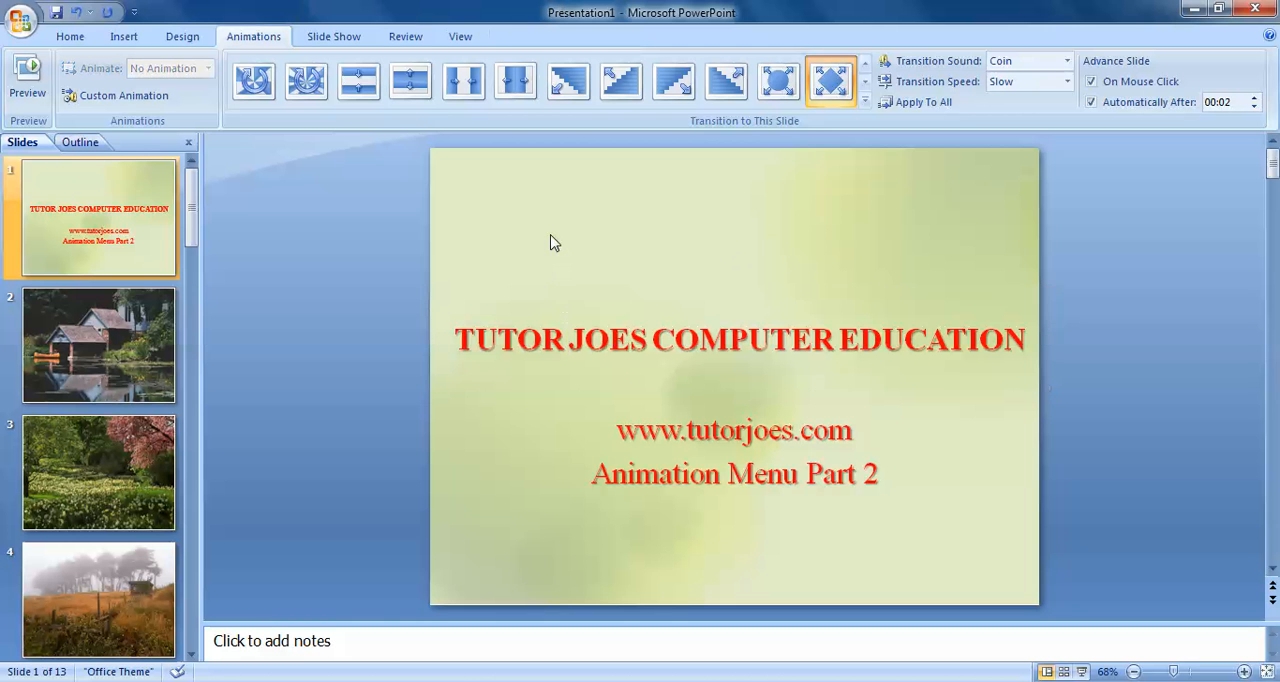
click(150, 97)
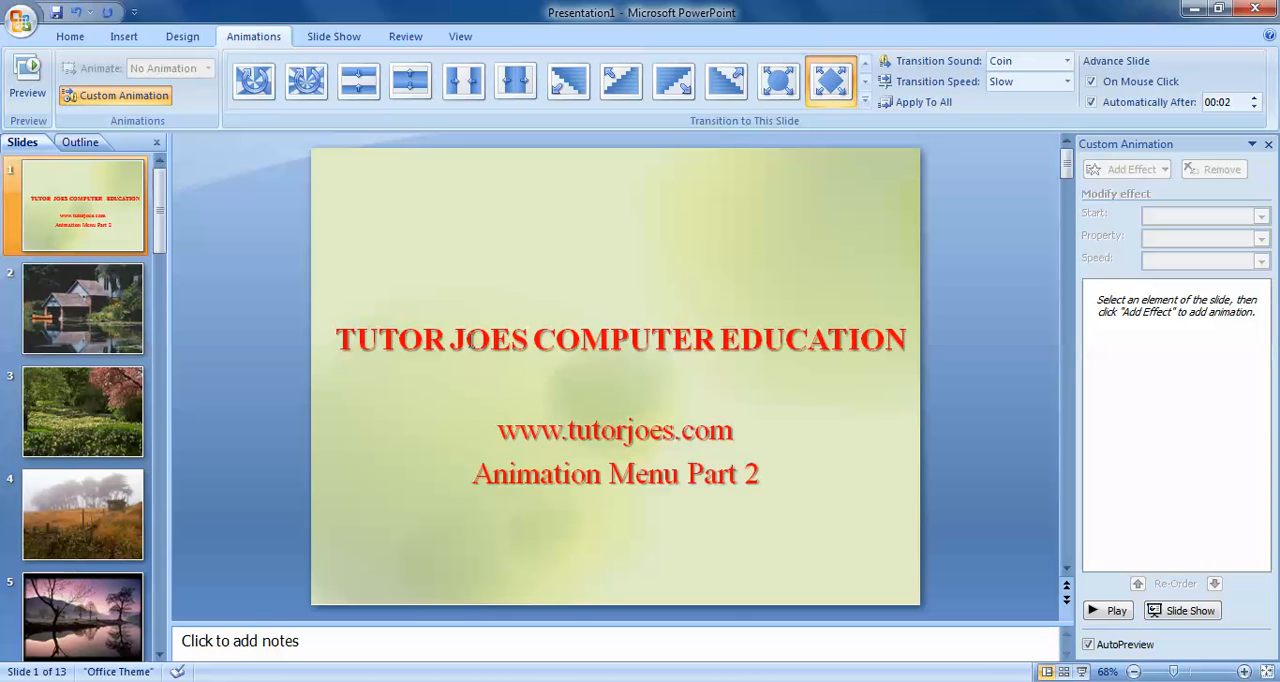
click(476, 338)
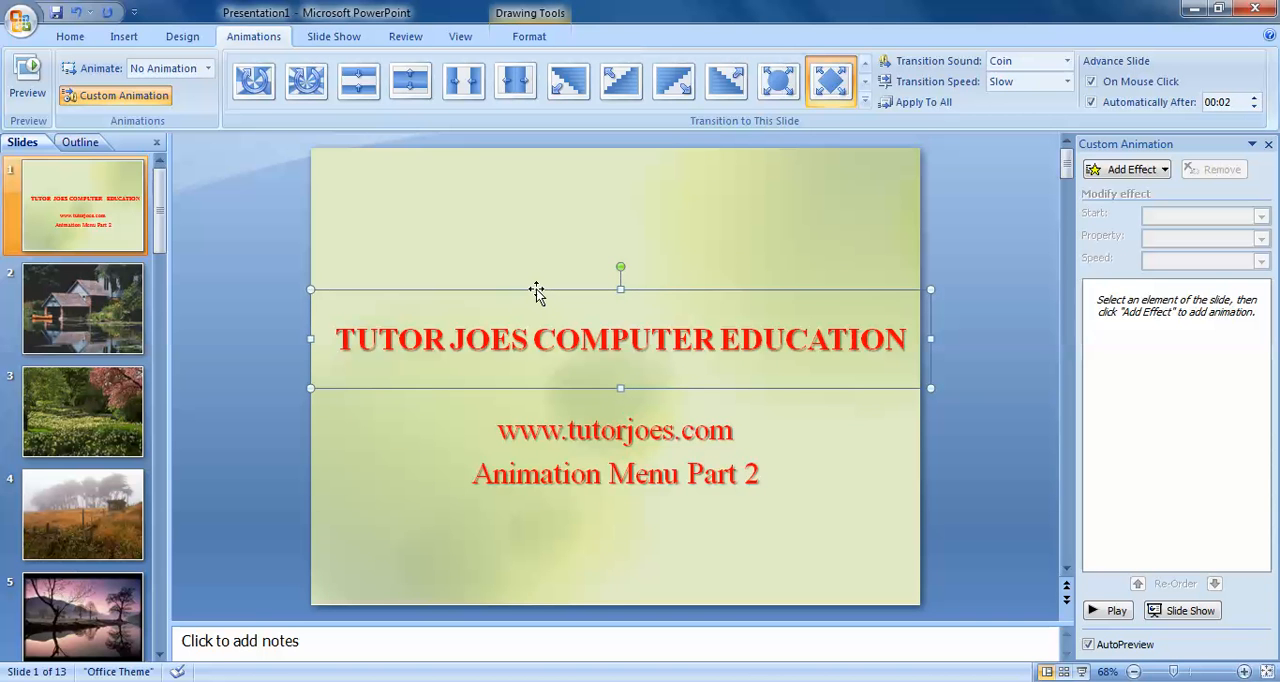